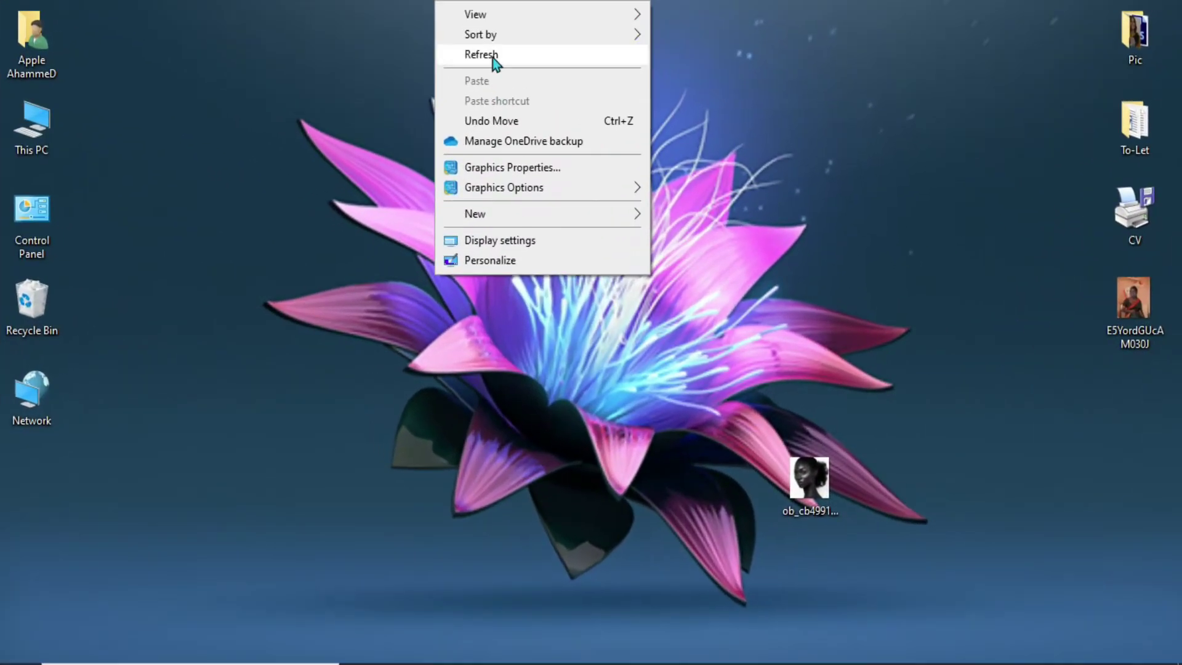
Refresh the Windows desktop four times from its right-click menu
left_click(492, 55)
right_click(471, 90)
left_click(511, 120)
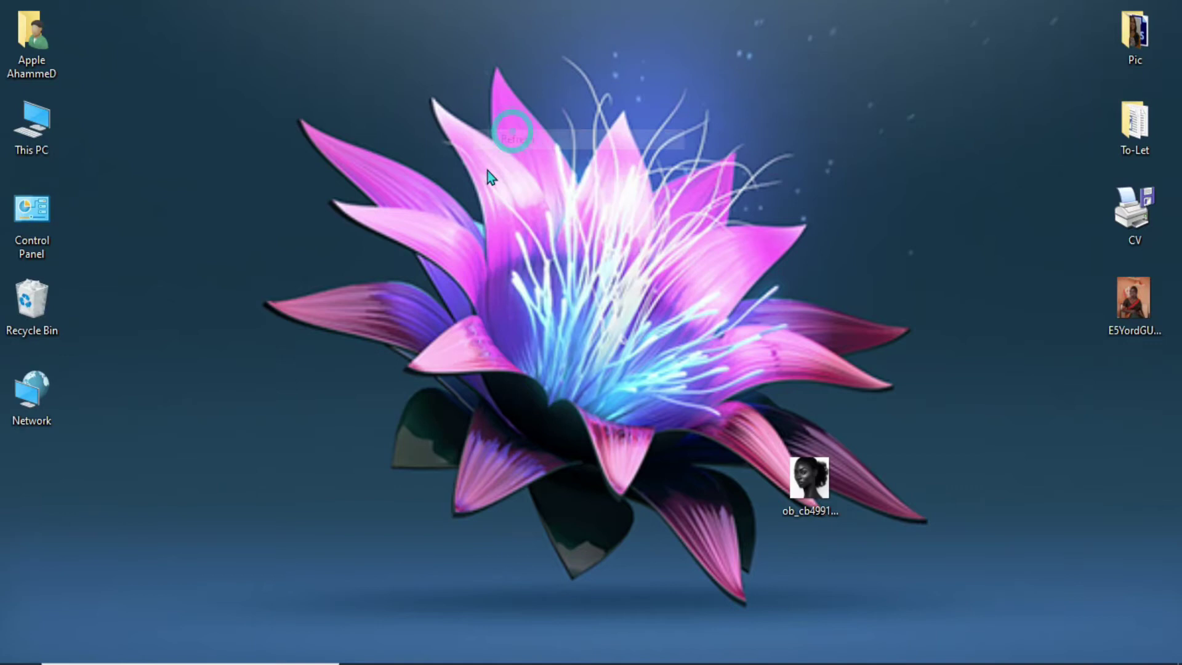
right_click(482, 246)
left_click(541, 301)
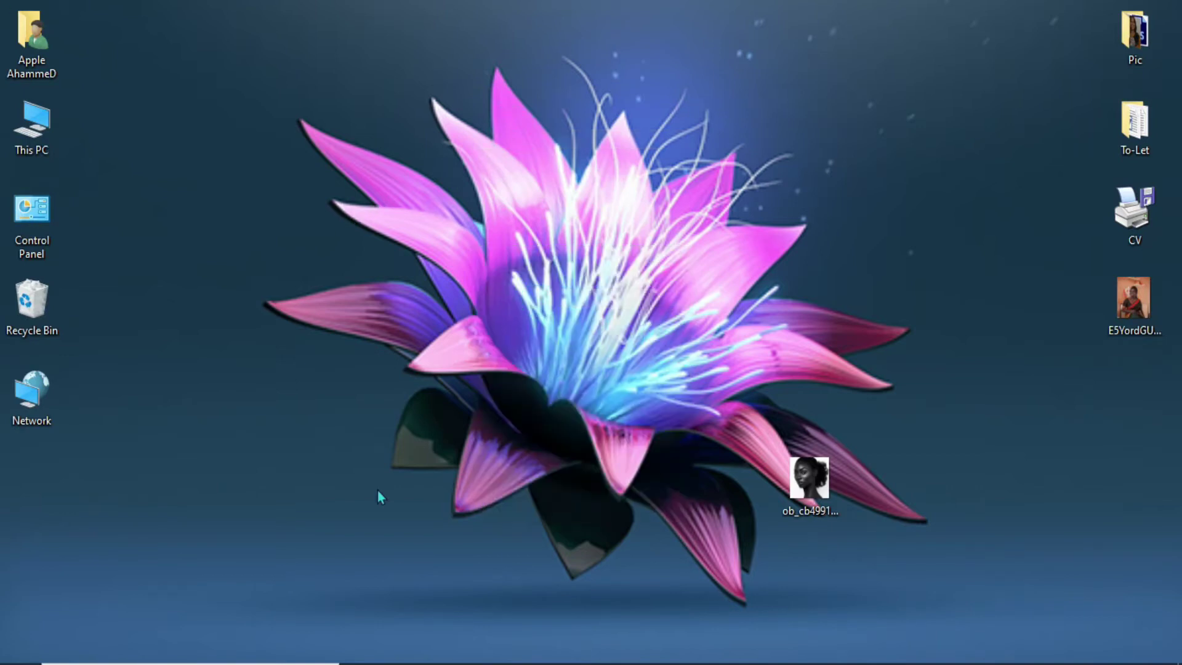
right_click(615, 155)
left_click(654, 205)
right_click(452, 234)
left_click(497, 291)
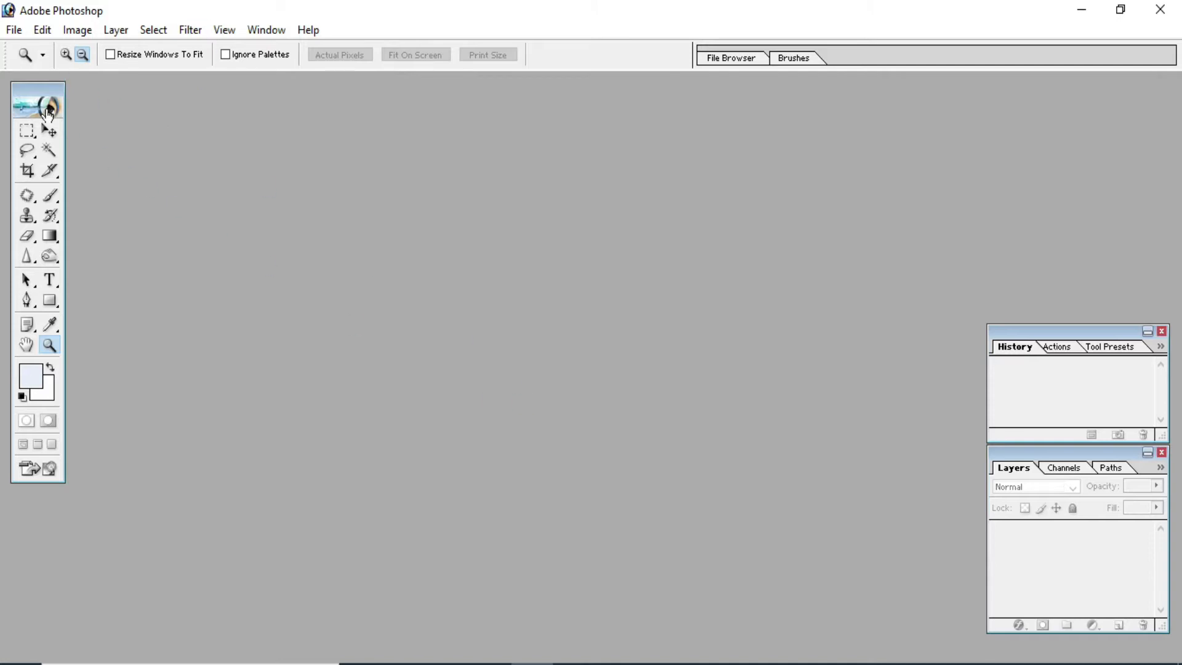
Open the ob_cb4991 portrait from the Desktop and maximize its document window
left_click(14, 30)
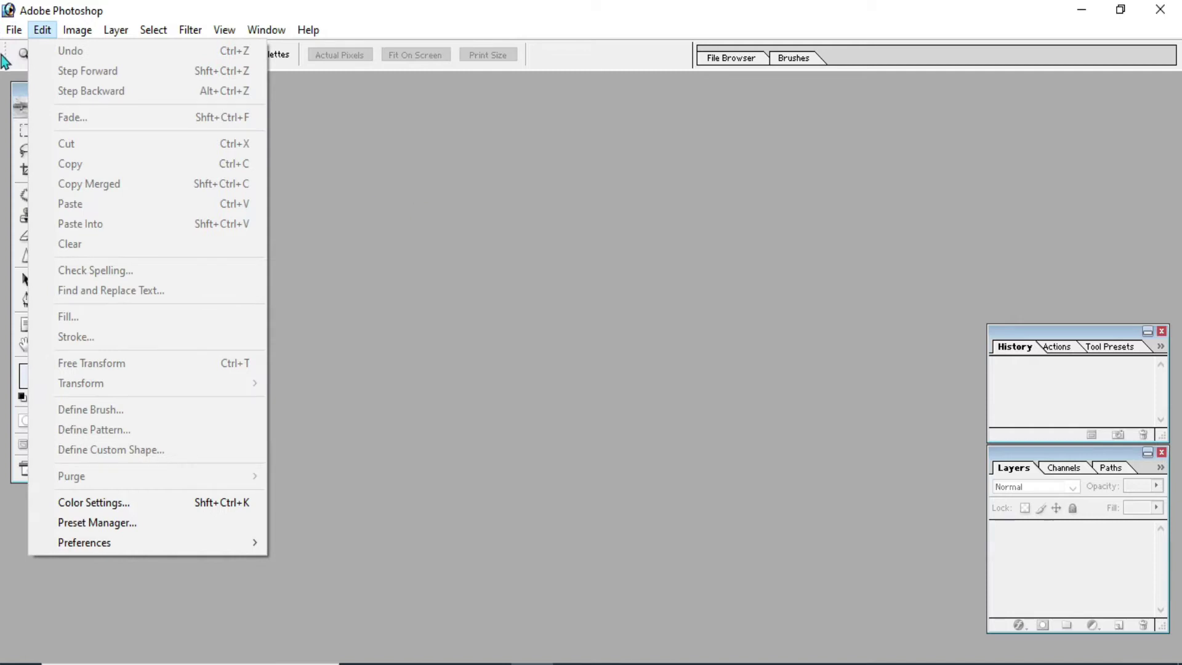
left_click(531, 308)
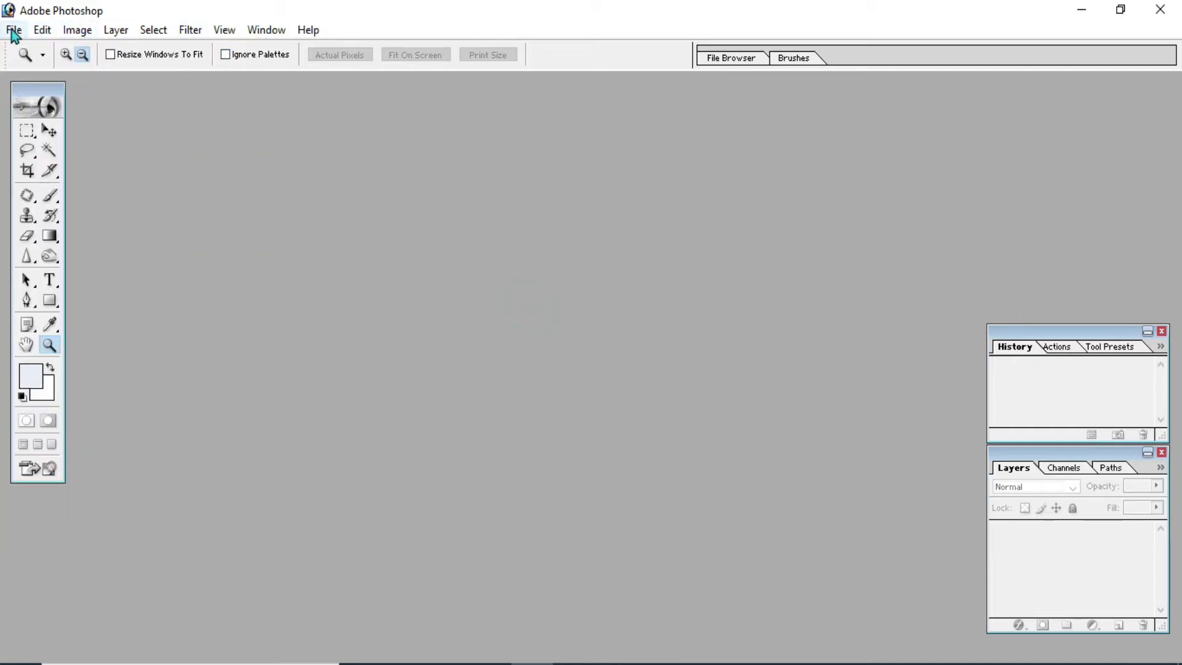
left_click(13, 30)
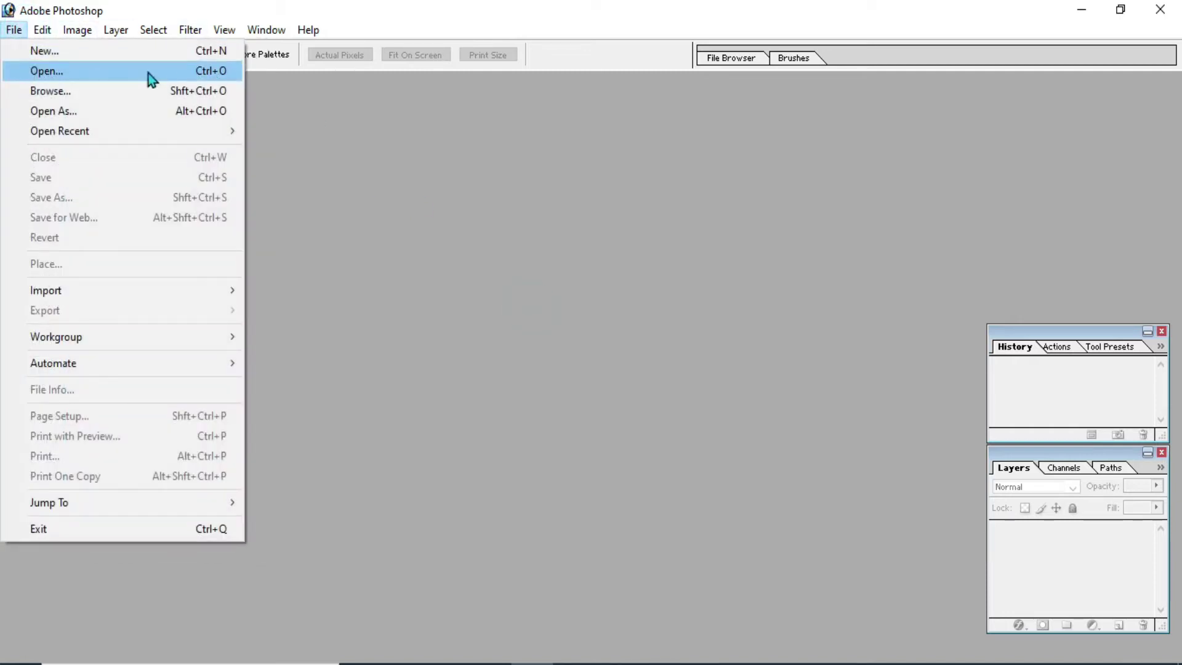
left_click(202, 73)
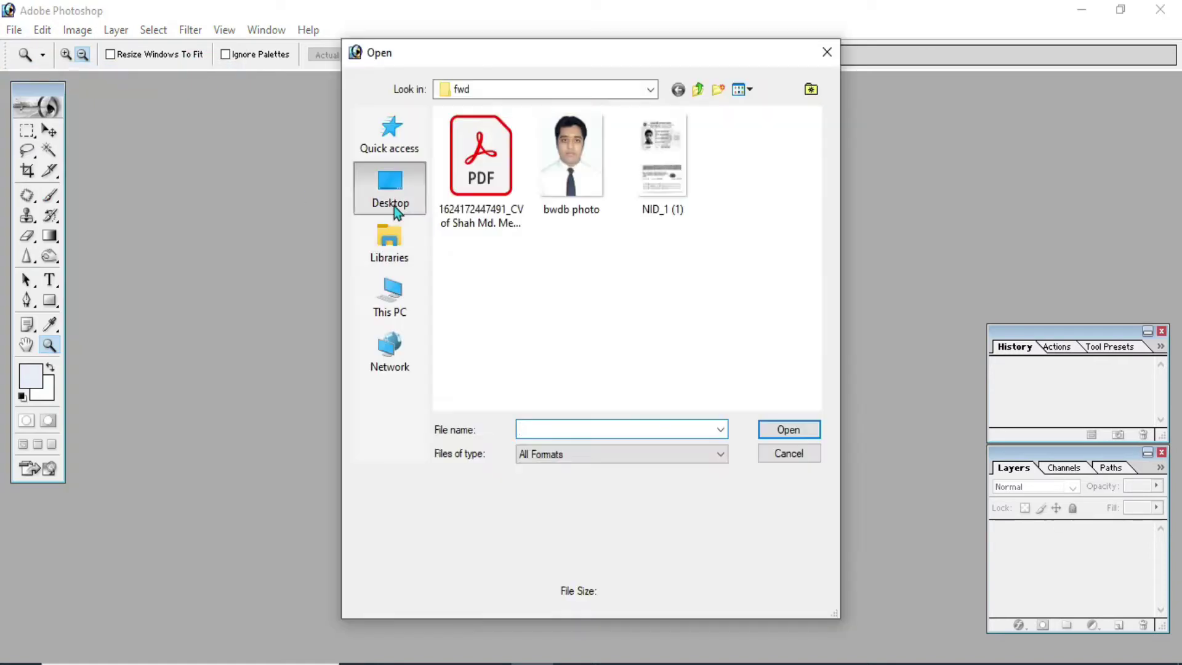
left_click(394, 206)
left_click(736, 246)
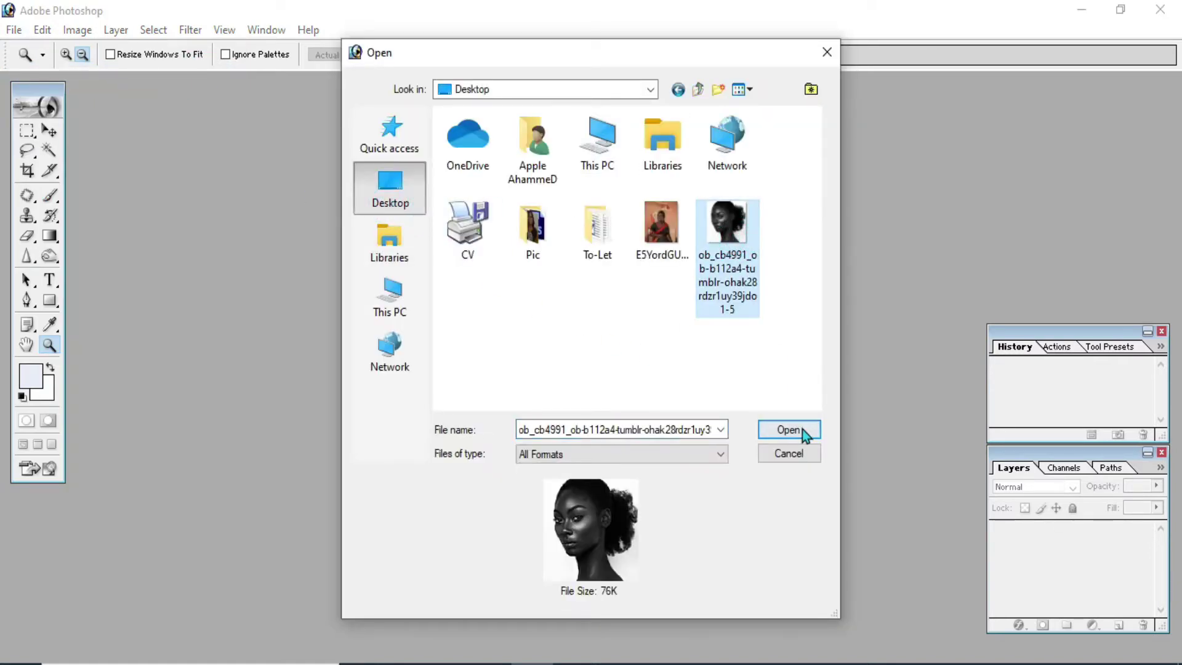
left_click(788, 430)
left_click(483, 91)
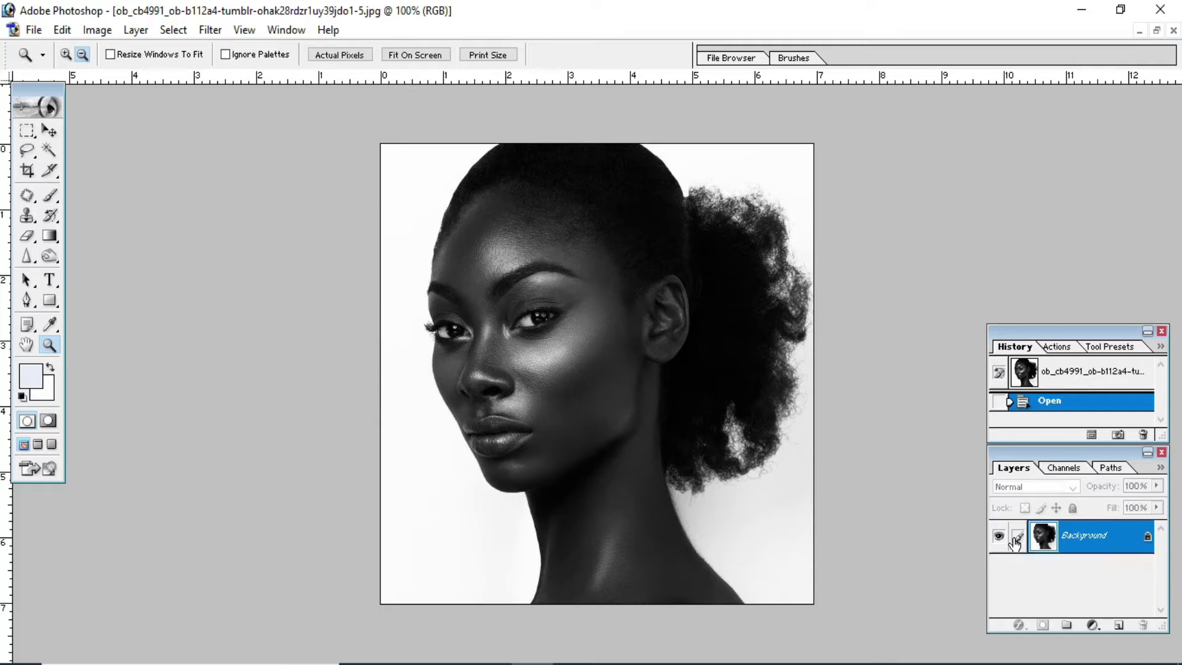
Convert the Background into Layer 0, then duplicate it as Layer 0 copy
key("ctrl+j")
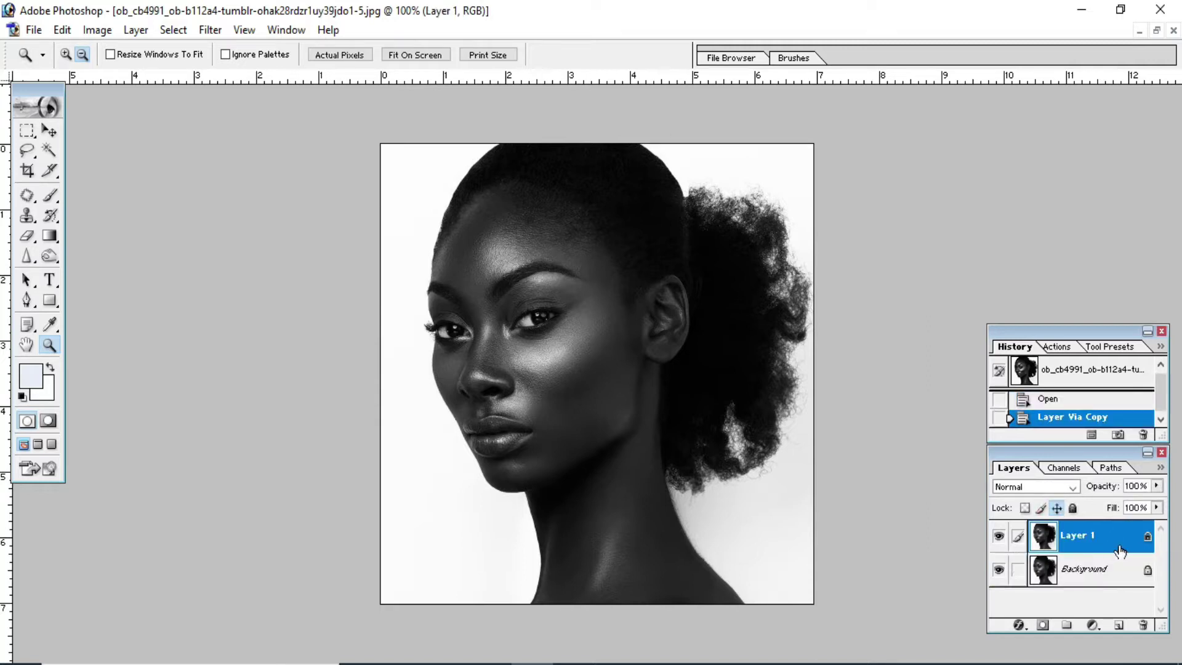
key("ctrl+z")
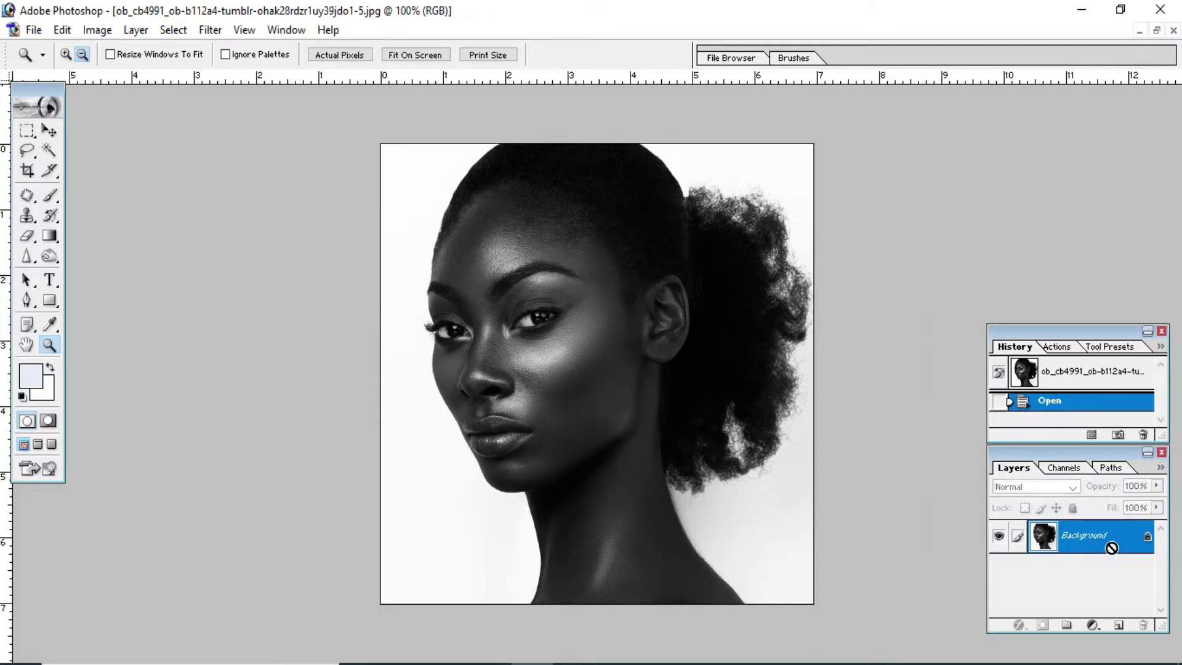
double_click(1115, 545)
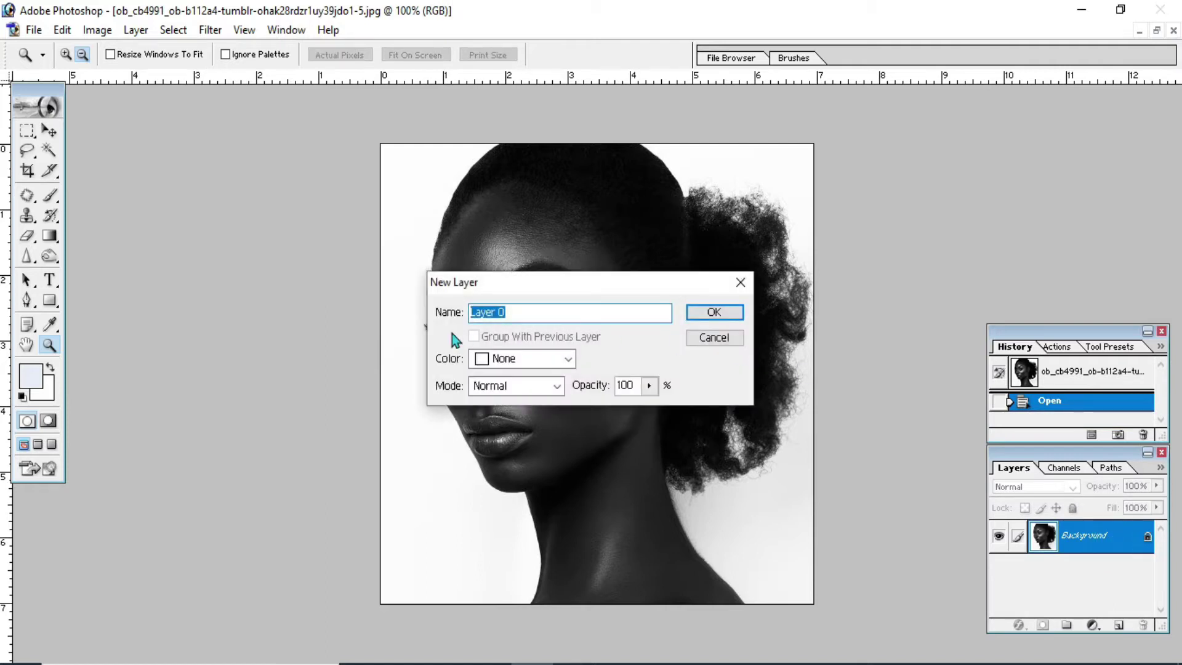
left_click(714, 314)
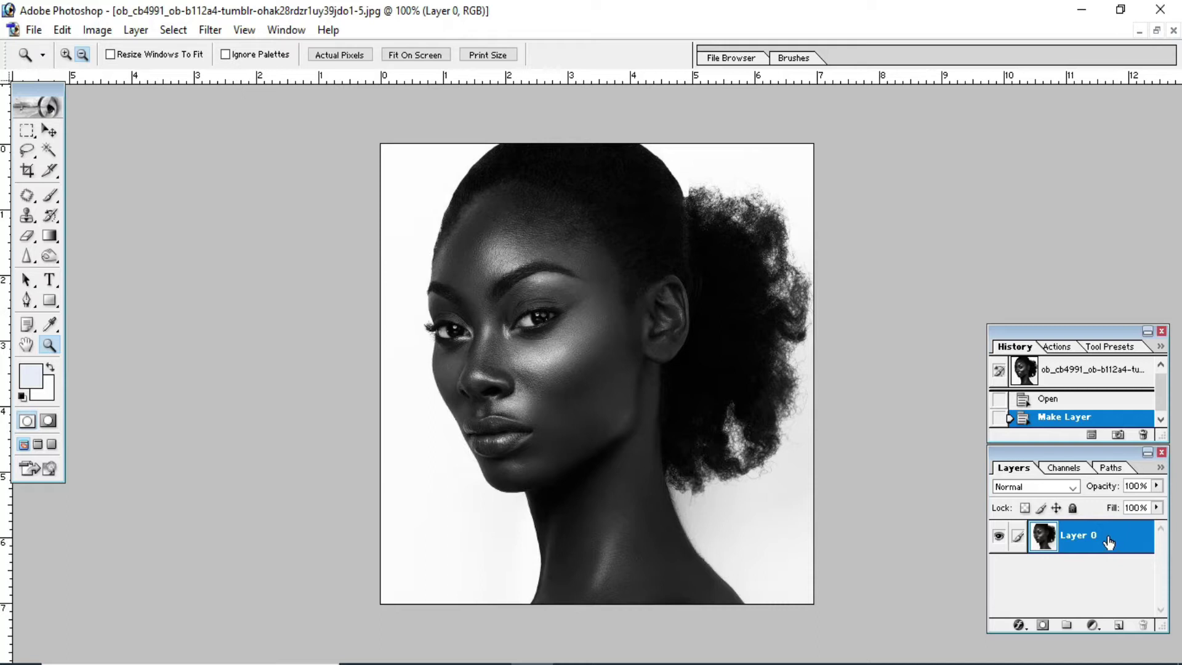
key("ctrl+j")
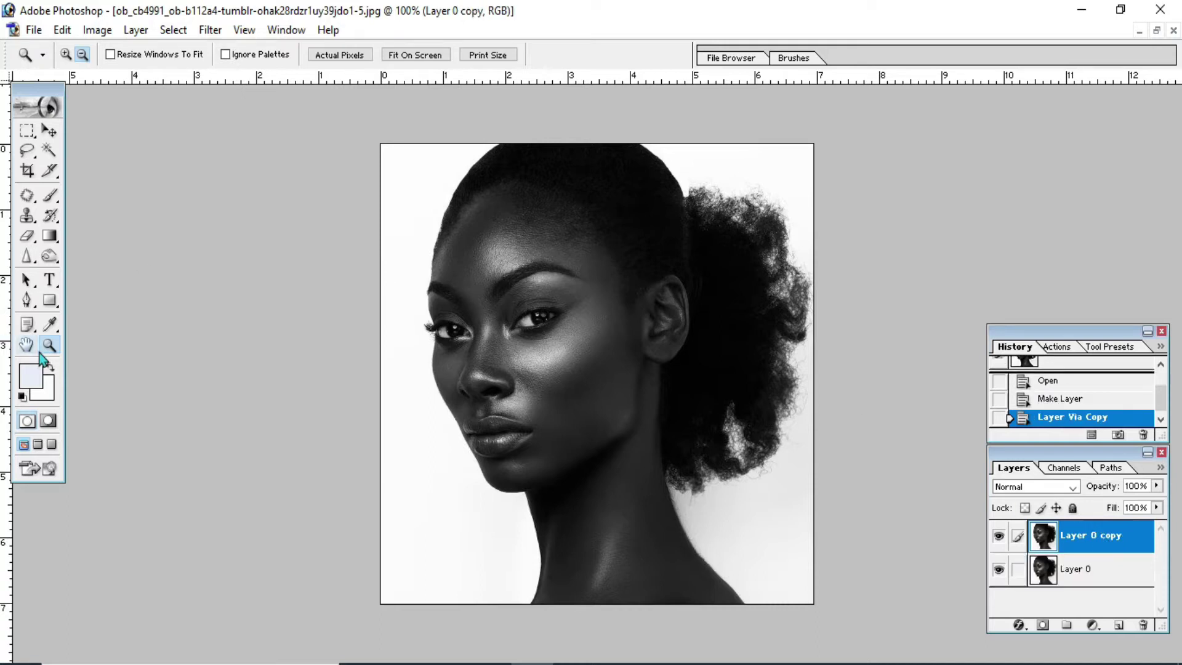
Choose the soft Brush Tool and set the foreground colour to pale yellow F3E8B6
left_click(57, 194)
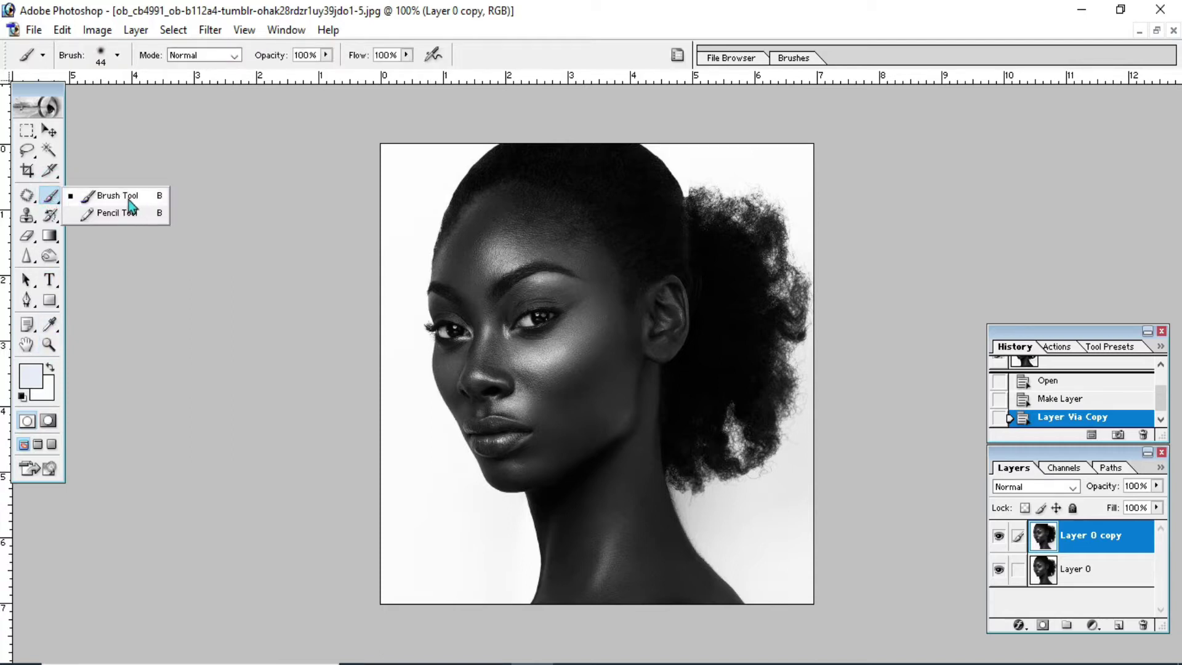
left_click(126, 198)
left_click(36, 385)
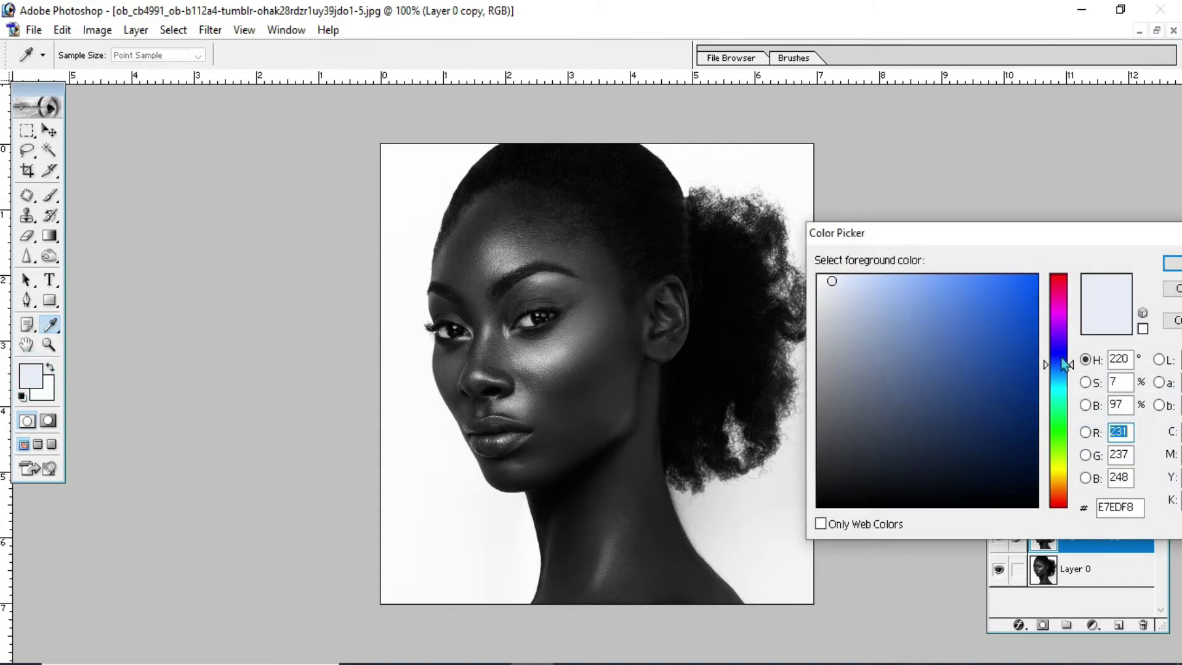
left_click_drag(1048, 367, 1061, 394)
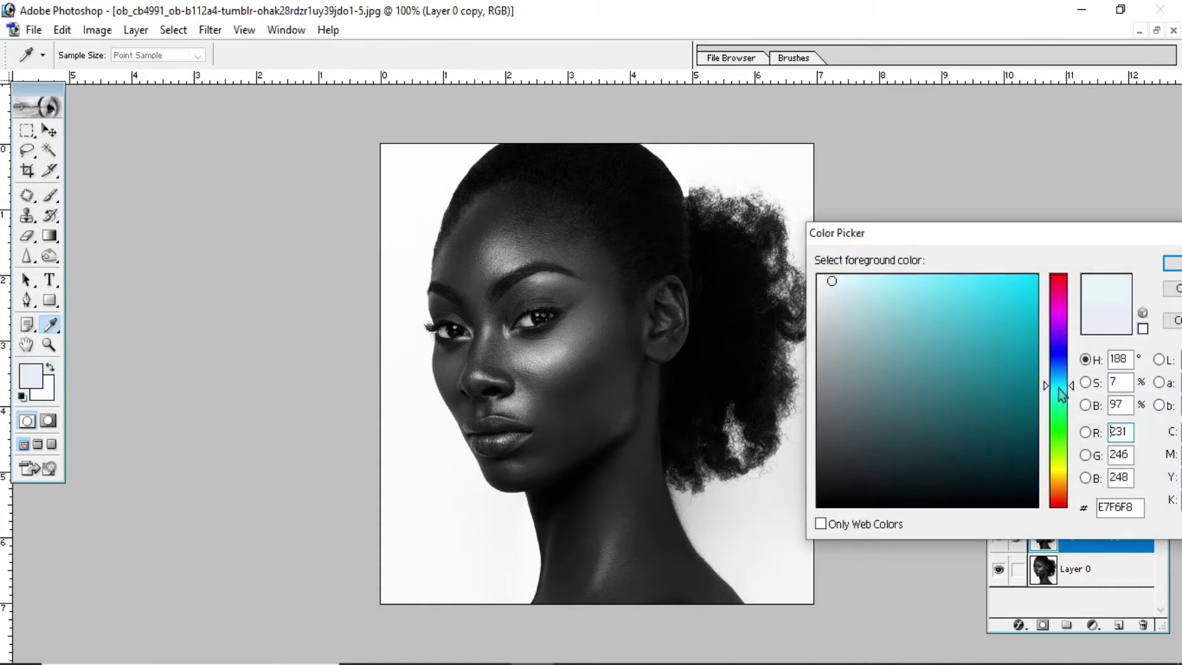
left_click(831, 288)
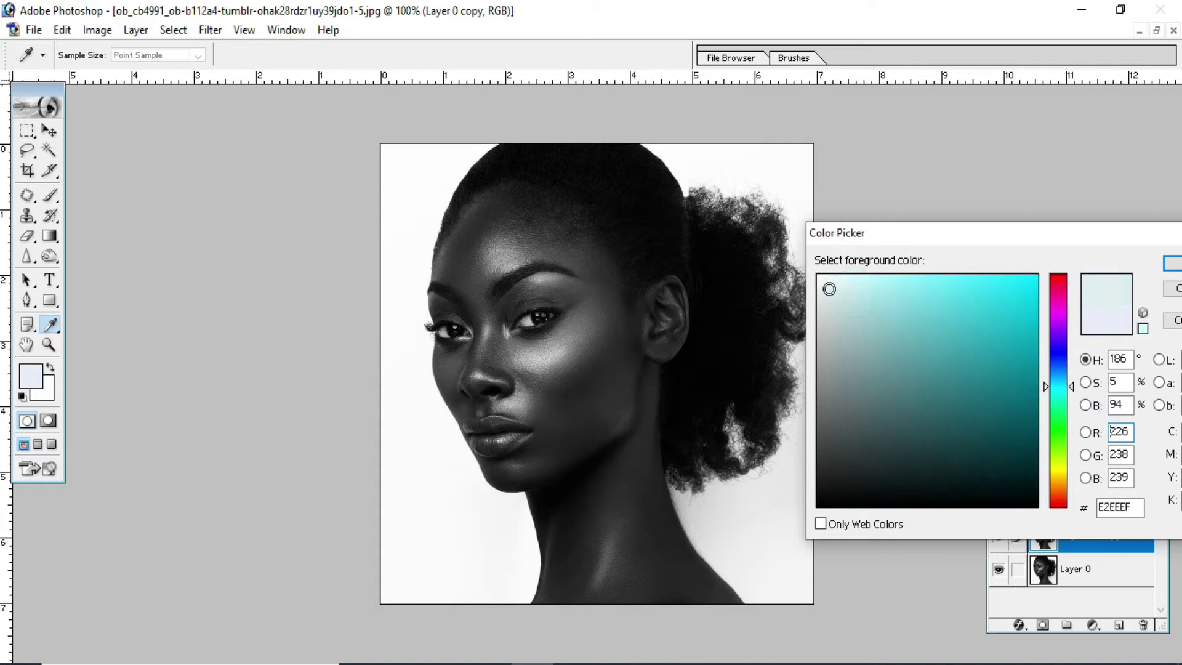
left_click_drag(835, 289, 831, 303)
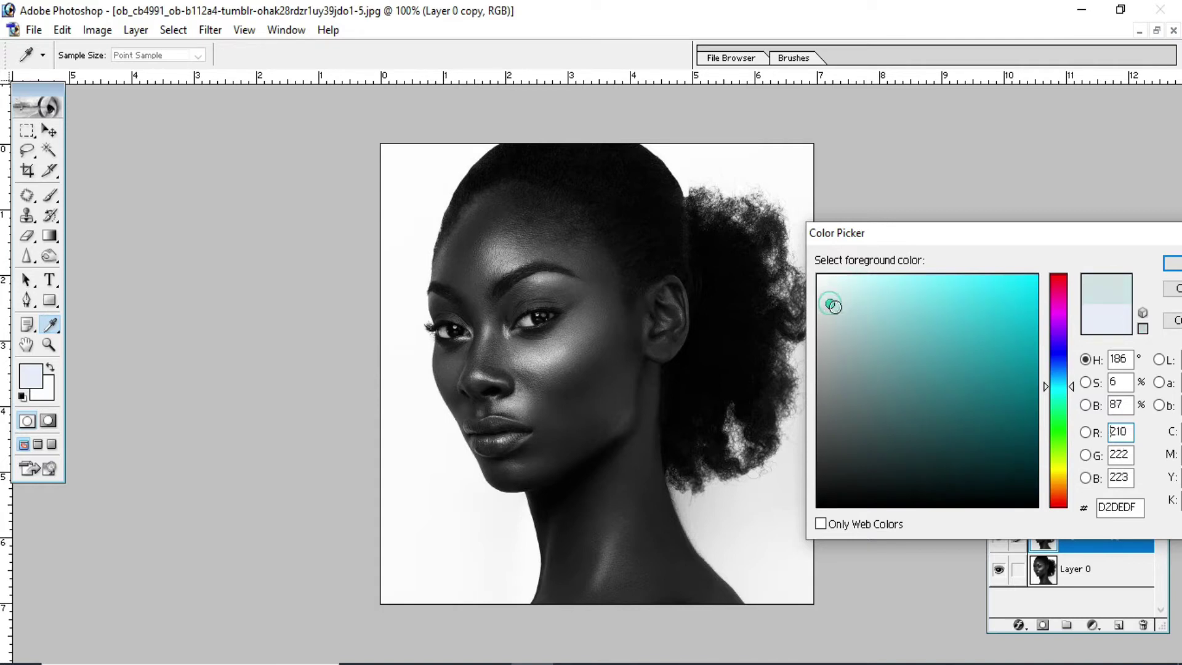
left_click_drag(1044, 387, 1059, 483)
left_click_drag(905, 277, 864, 288)
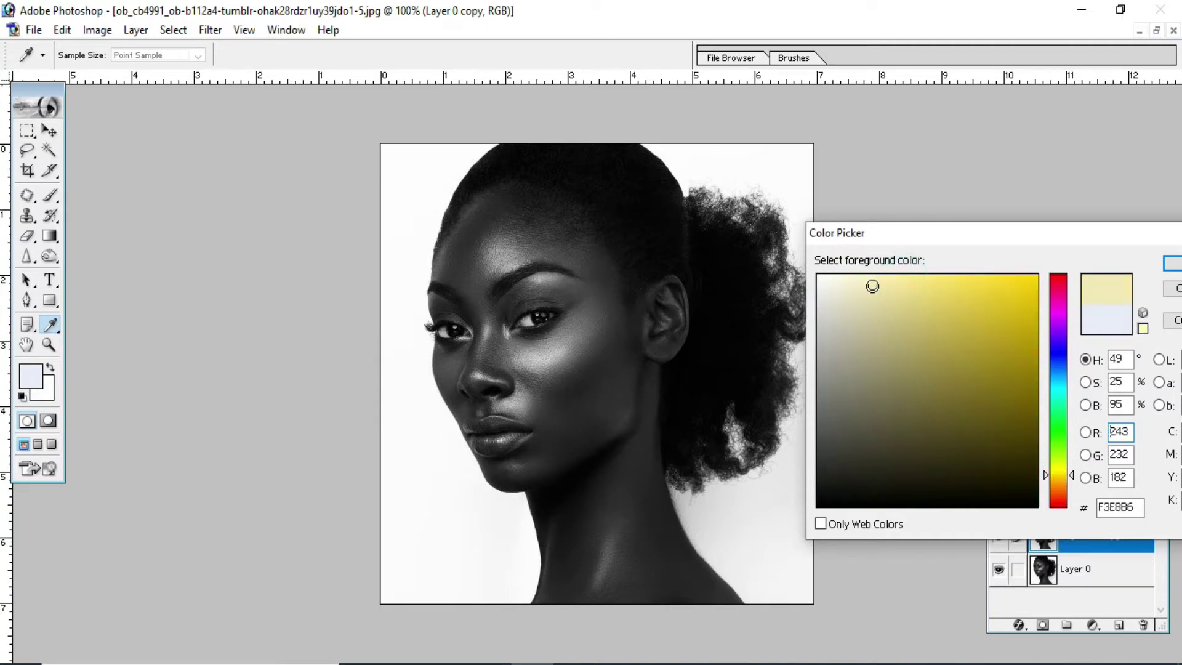
Paint pale yellow over the forehead and across the eyes toward the ear
left_click(1169, 269)
key("b")
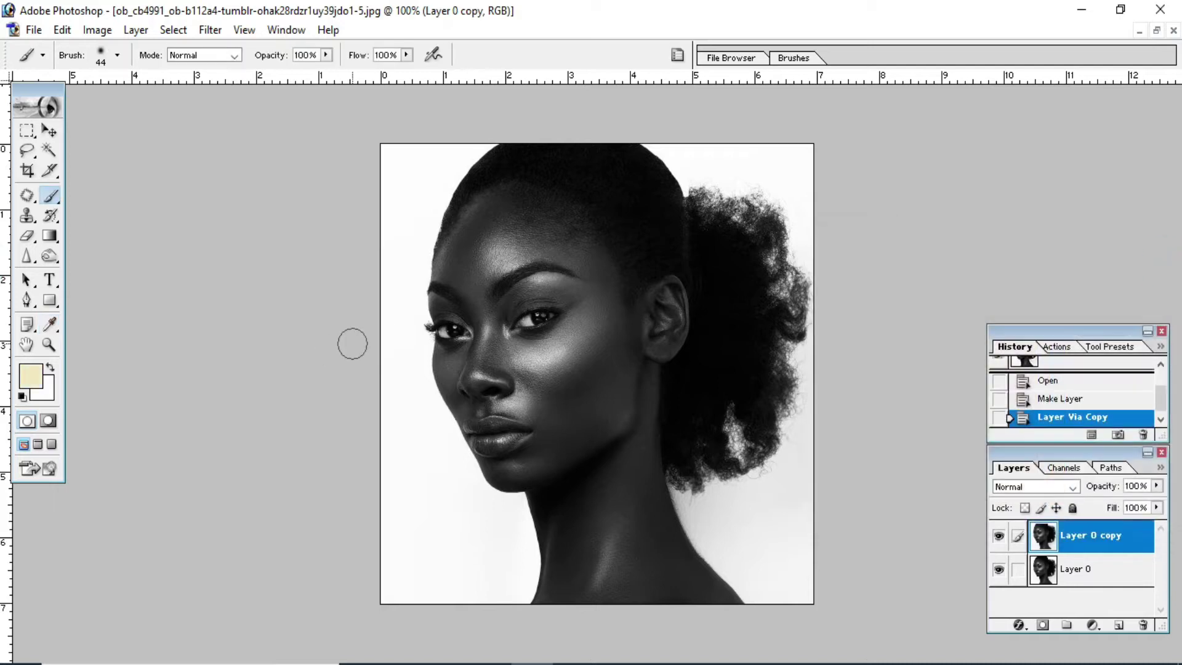
mouse_move(482, 203)
left_mouse_down()
mouse_move(531, 197)
mouse_move(566, 225)
mouse_move(634, 326)
mouse_move(653, 289)
mouse_move(680, 289)
mouse_move(683, 336)
mouse_move(644, 338)
mouse_move(656, 315)
mouse_move(637, 334)
mouse_move(538, 219)
mouse_move(480, 214)
mouse_move(456, 250)
mouse_move(438, 291)
mouse_move(444, 363)
mouse_move(465, 289)
mouse_move(553, 267)
mouse_move(594, 304)
mouse_move(492, 271)
mouse_move(491, 311)
mouse_move(554, 311)
mouse_move(544, 282)
mouse_move(476, 315)
left_mouse_up()
mouse_move(531, 243)
left_mouse_down()
mouse_move(530, 219)
mouse_move(472, 303)
mouse_move(607, 322)
mouse_move(644, 371)
mouse_move(646, 359)
mouse_move(640, 435)
mouse_move(656, 520)
mouse_move(733, 599)
mouse_move(675, 522)
mouse_move(687, 594)
mouse_move(551, 600)
mouse_move(547, 522)
mouse_move(486, 474)
mouse_move(443, 403)
mouse_move(458, 338)
mouse_move(608, 357)
mouse_move(601, 345)
mouse_move(604, 420)
mouse_move(554, 424)
left_mouse_up()
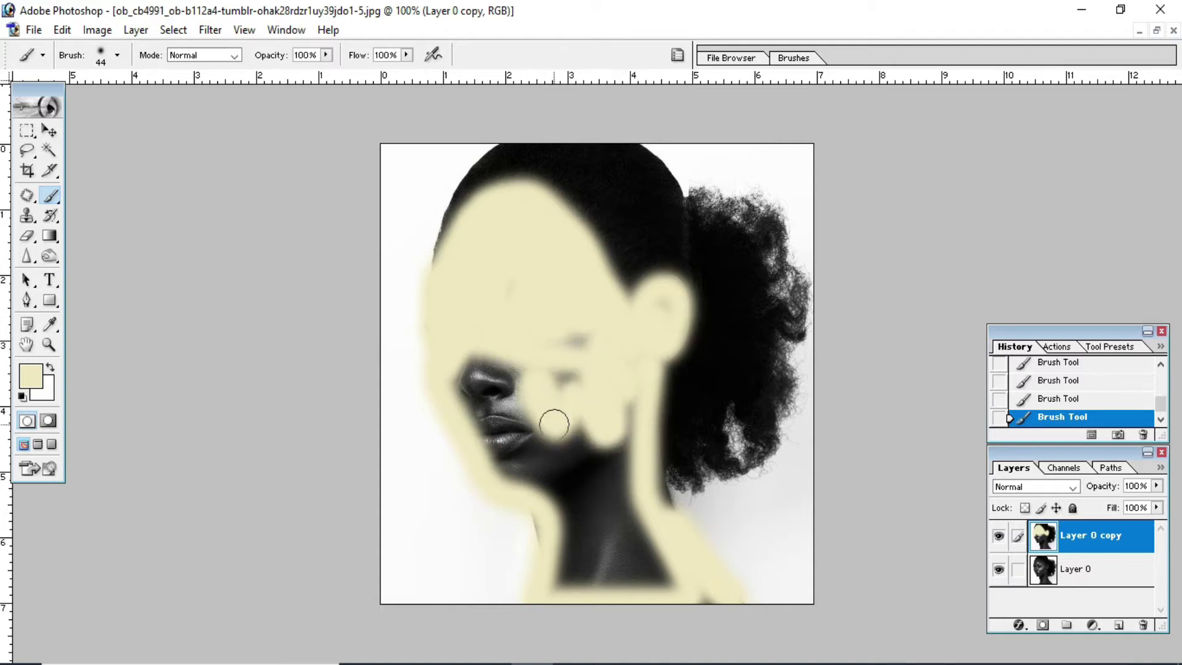
Enlarge the brush to 65 px and paint the nose, lips, chin, neck and ear
right_click(564, 378)
left_click(523, 327)
mouse_move(563, 330)
left_mouse_down()
mouse_move(478, 351)
mouse_move(526, 464)
mouse_move(458, 404)
mouse_move(607, 470)
mouse_move(600, 487)
mouse_move(691, 607)
mouse_move(562, 470)
mouse_move(594, 538)
mouse_move(573, 575)
left_mouse_up()
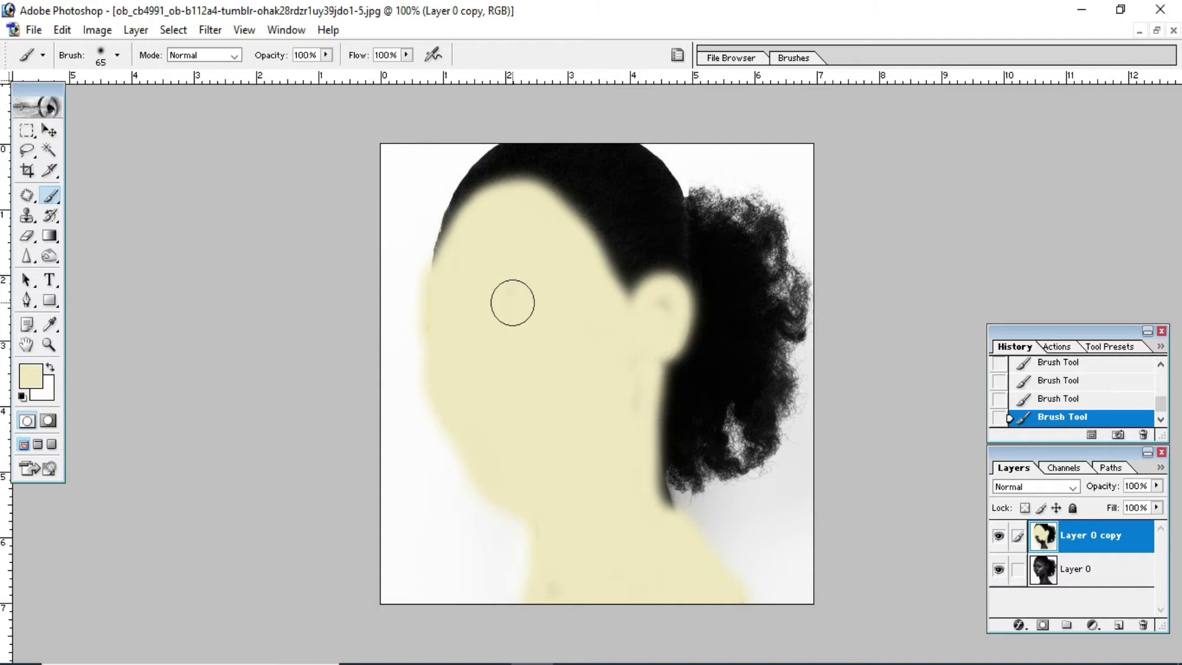
left_click_drag(641, 334, 660, 324)
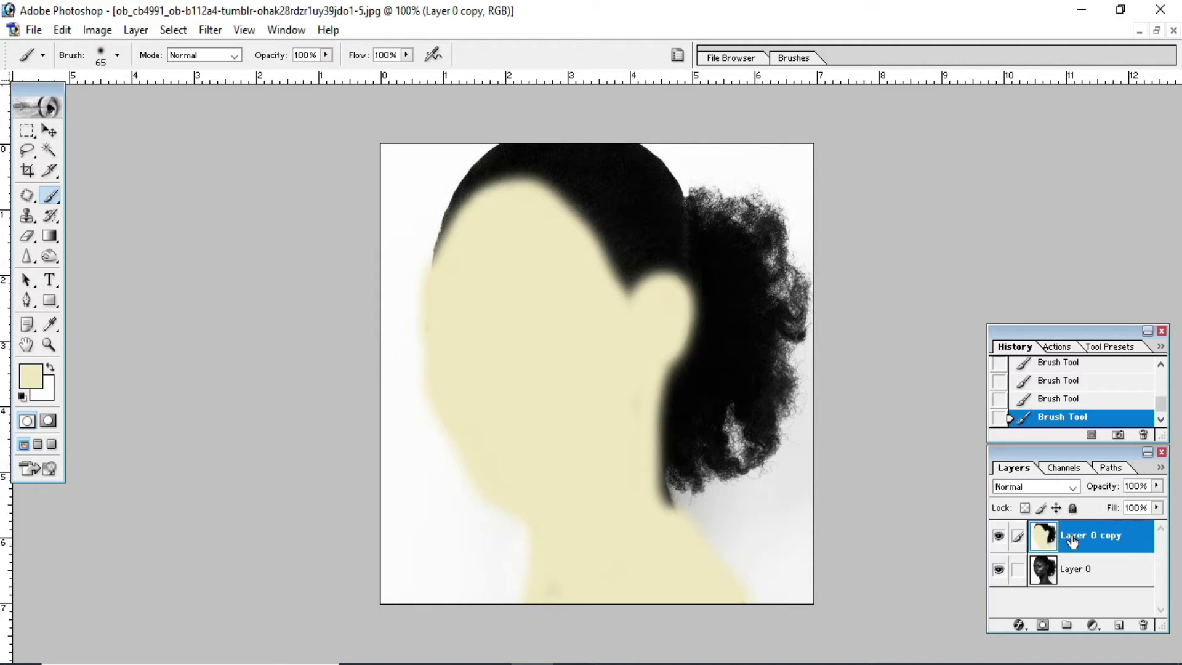
Set Layer 0 copy to the Soft Light blend mode, then minimize Photoshop
left_click(1073, 487)
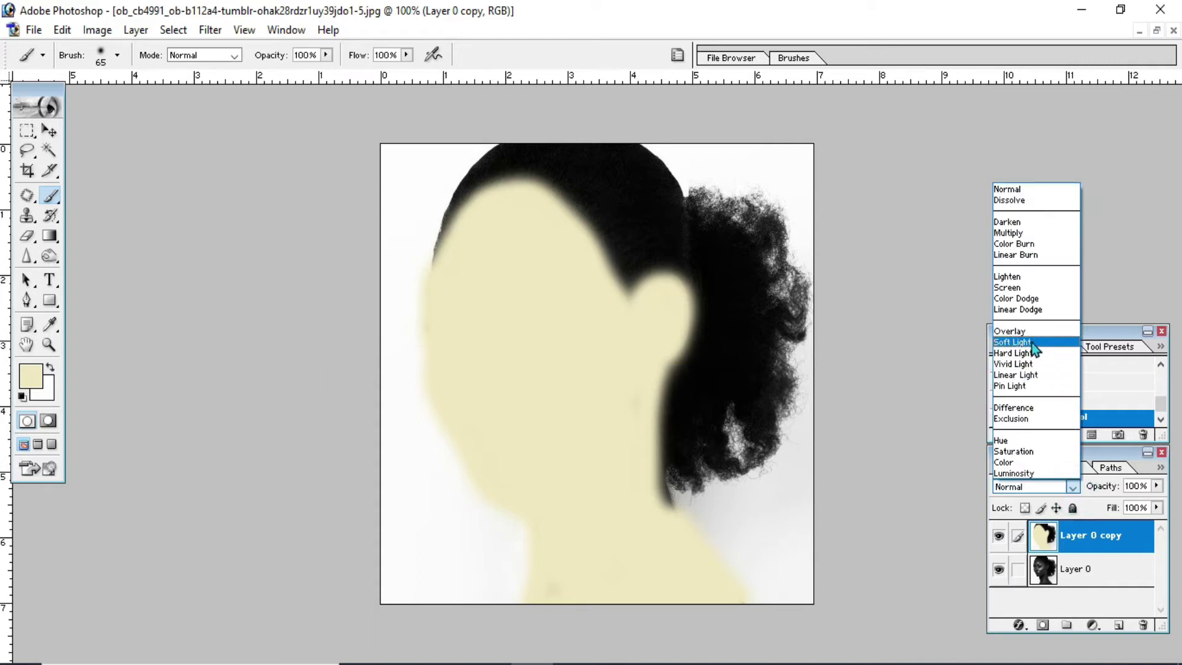
left_click(1032, 342)
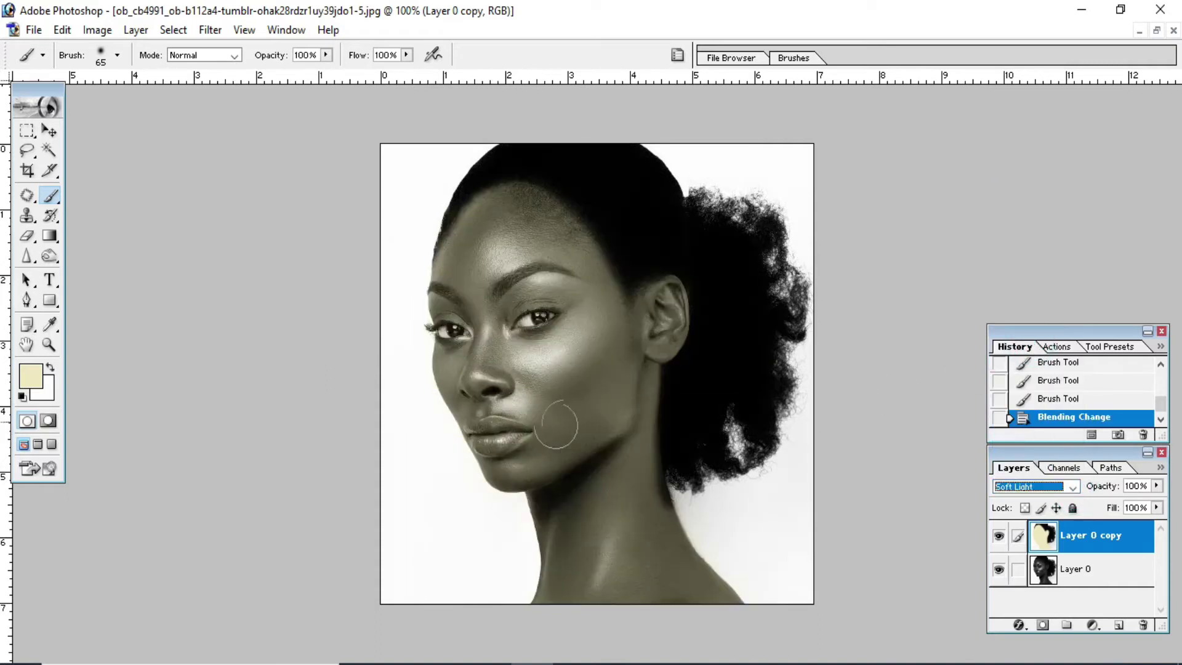
left_click(1086, 12)
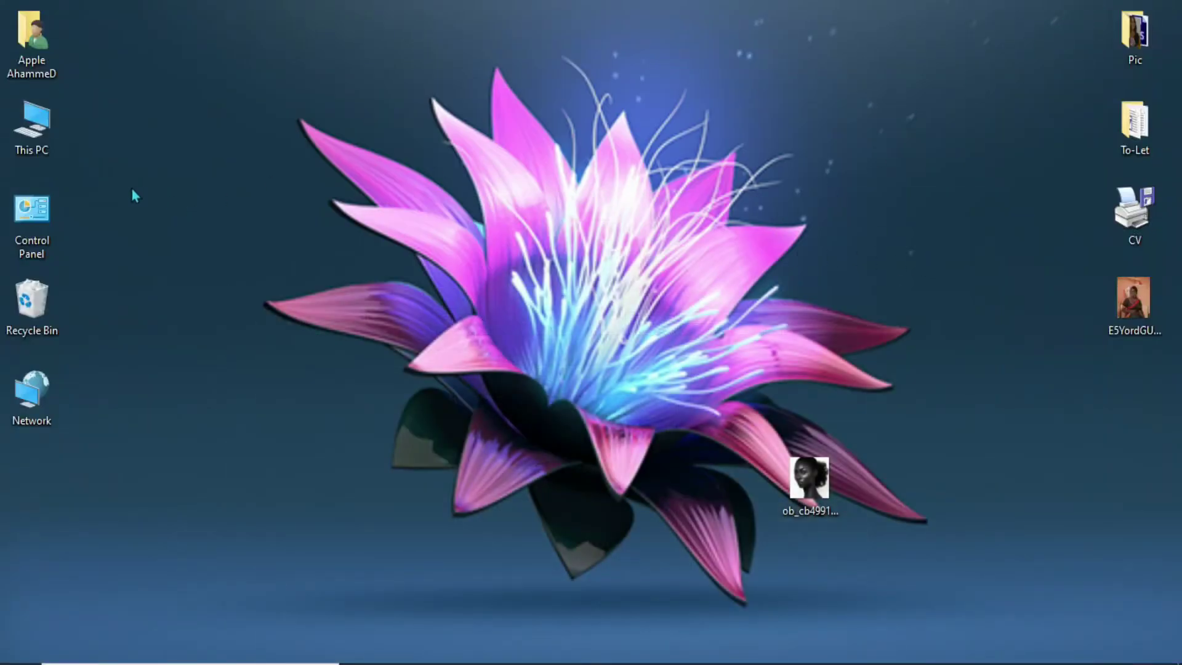
Browse This PC through folders on My Apps (E:), then switch to Document (F:)
double_click(32, 126)
double_click(524, 274)
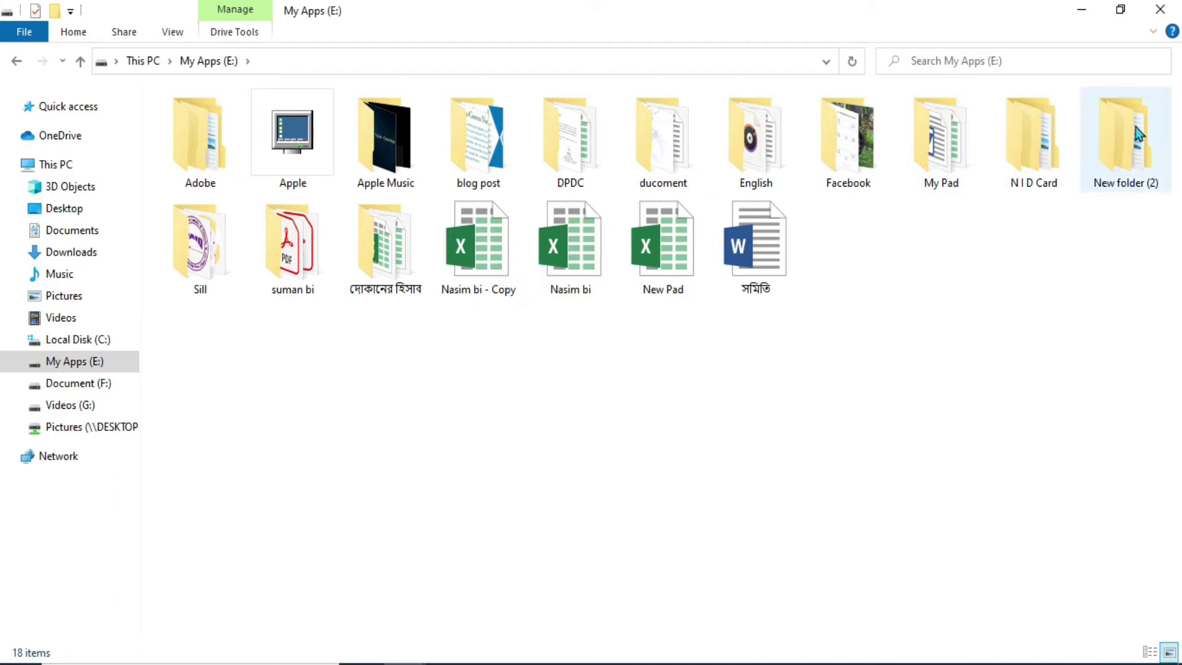
double_click(1136, 133)
double_click(286, 123)
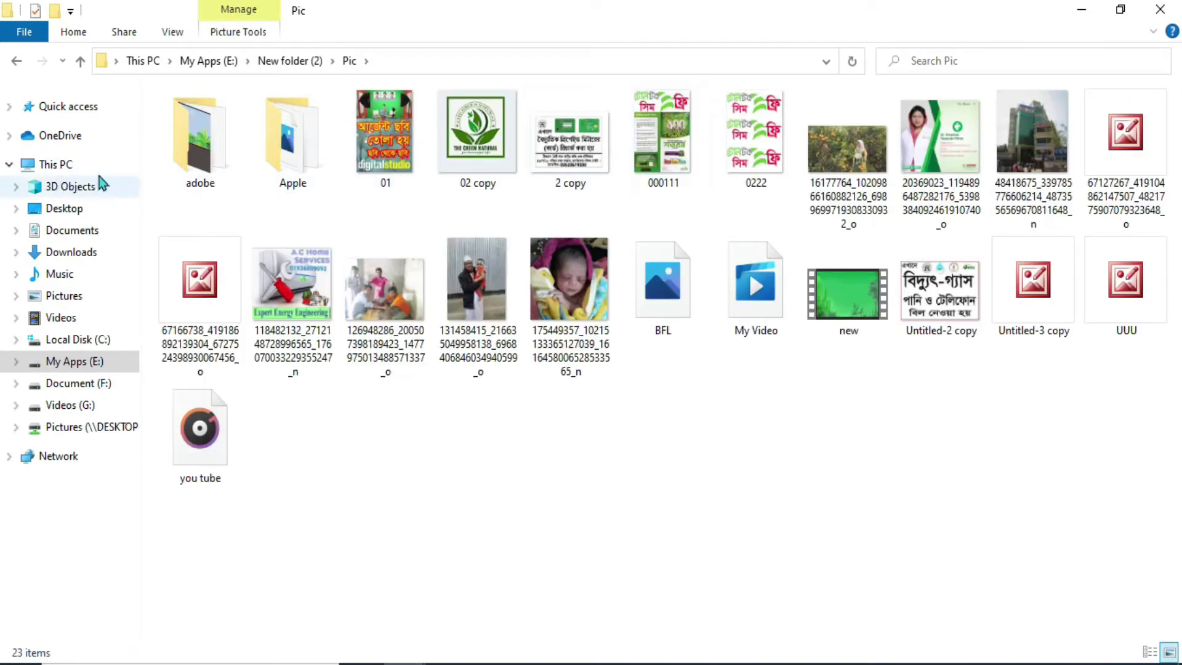
double_click(289, 136)
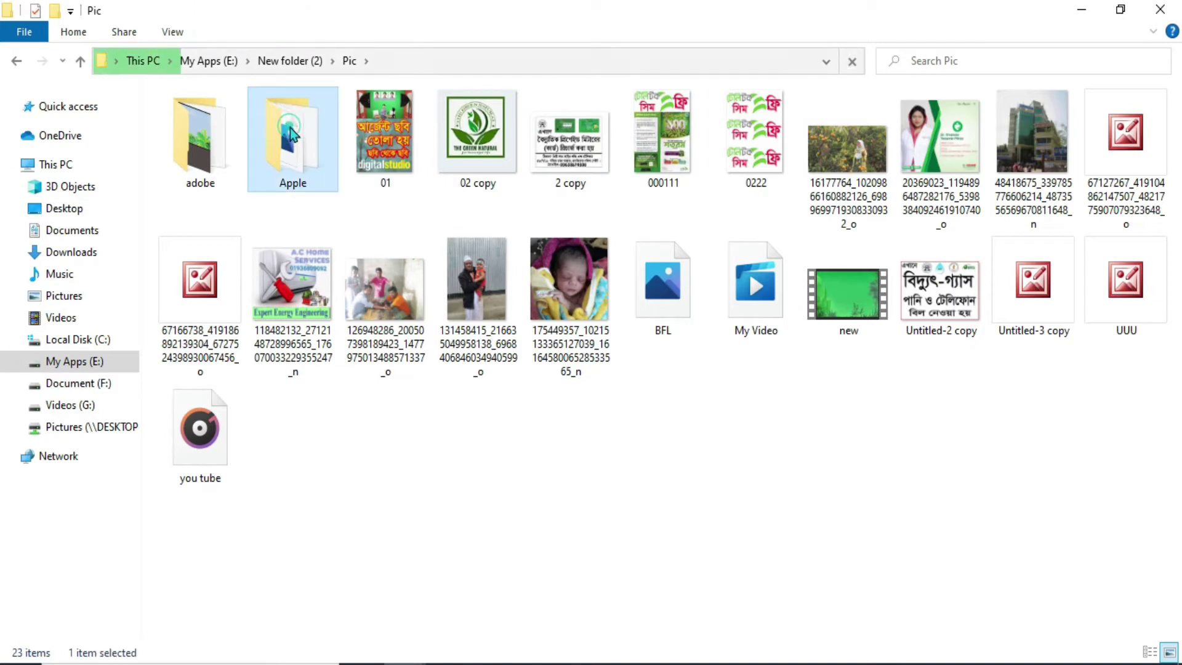
left_click(76, 403)
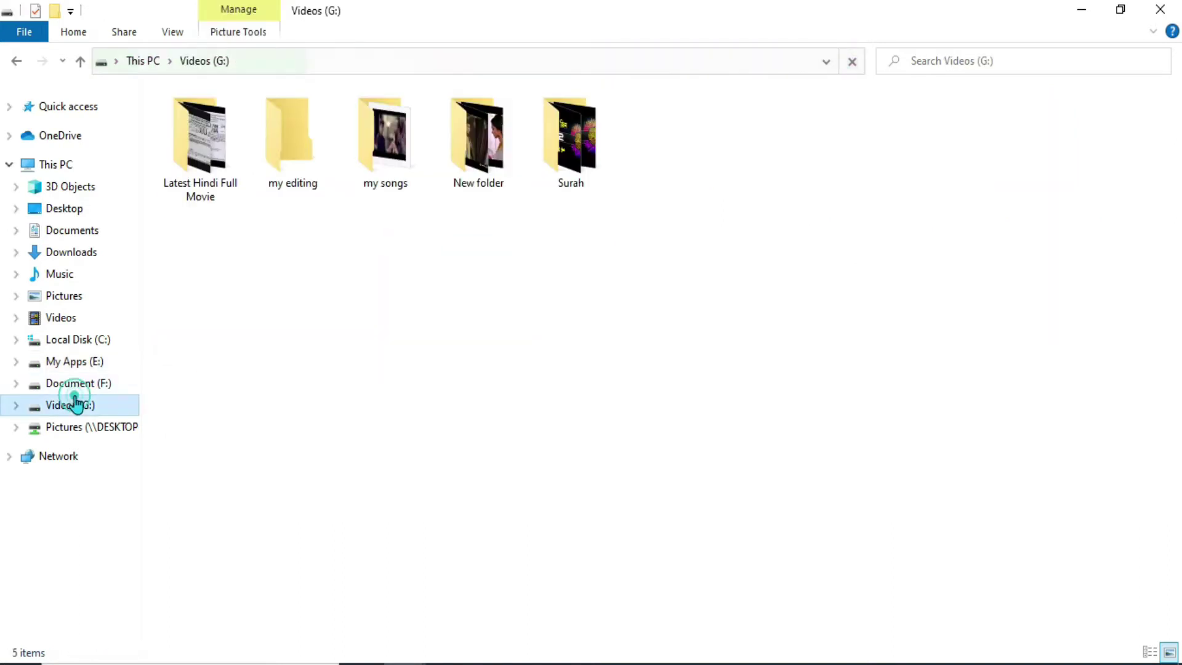
left_click(76, 383)
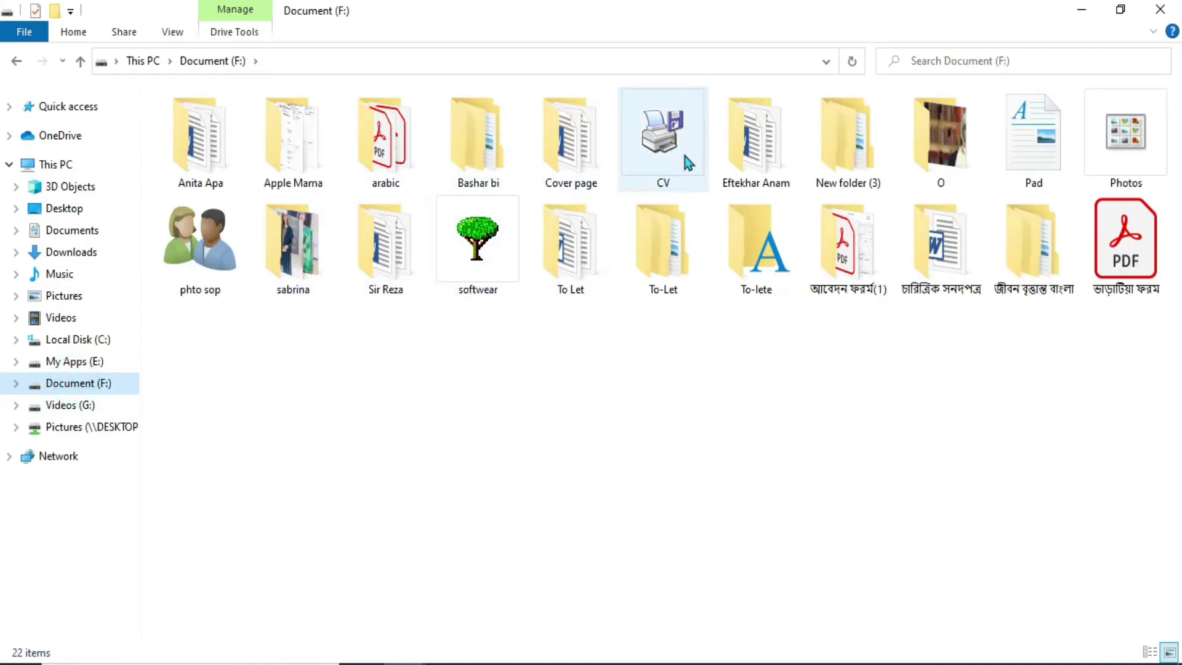
Navigate to New folder (3) > Pic on Document (F:) and select an image
double_click(866, 159)
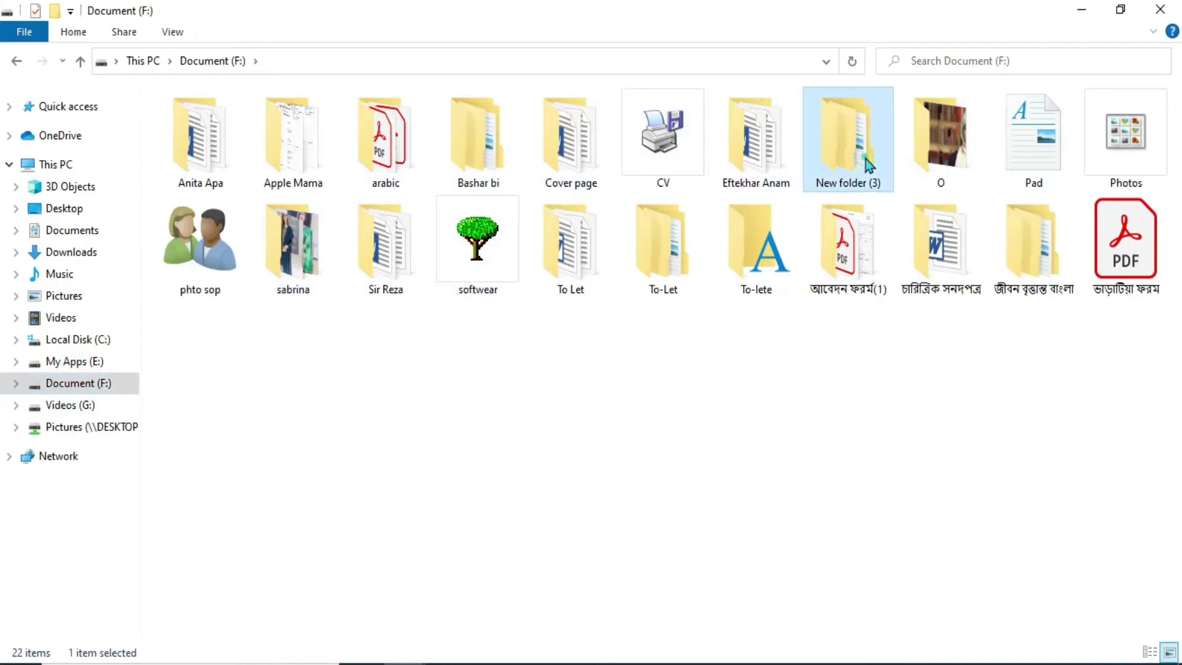
left_click(313, 164)
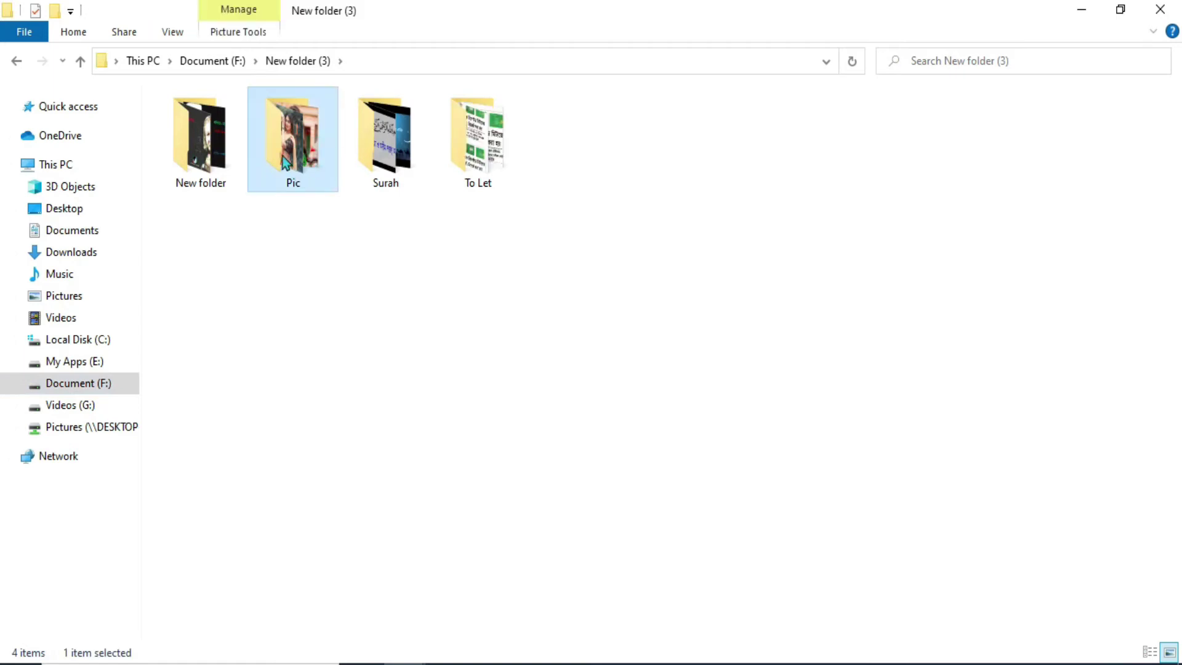
left_click(208, 153)
double_click(208, 153)
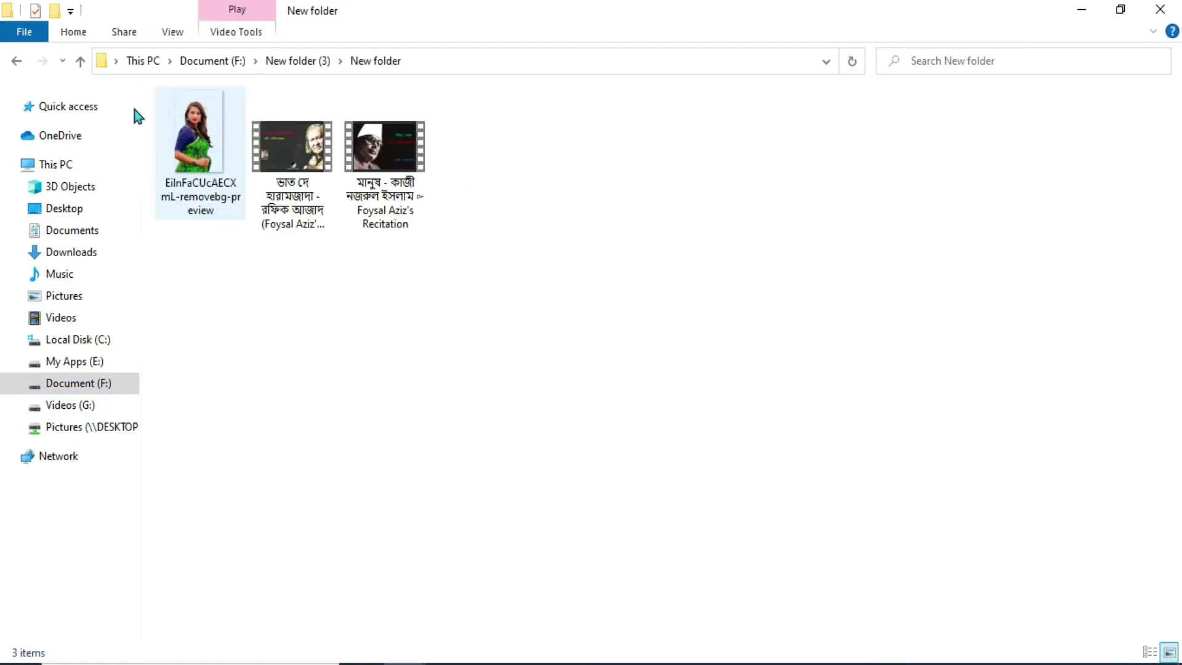
left_click(80, 60)
double_click(286, 134)
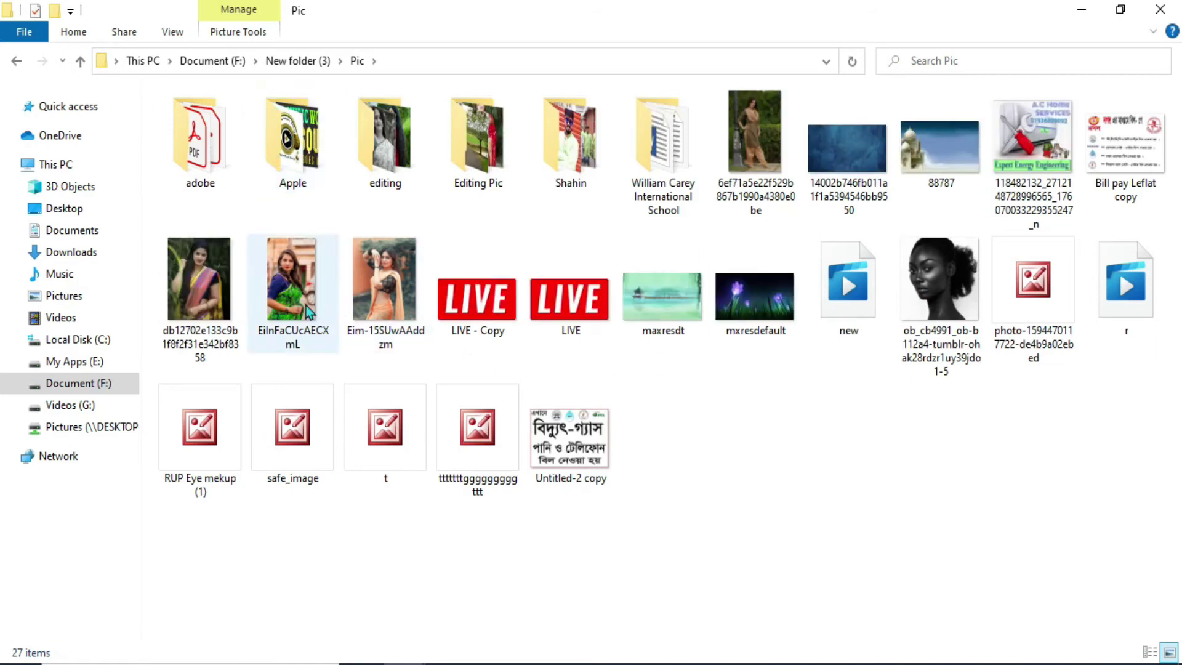
left_click(381, 300)
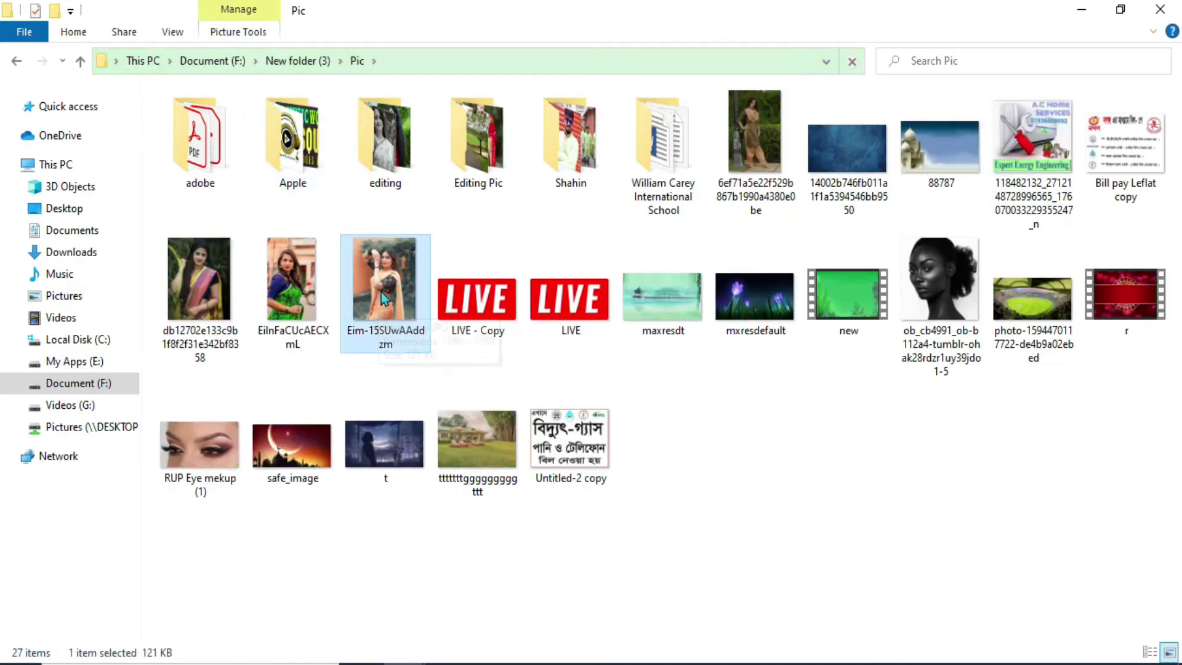
Drag RUP Eye mekup (1) into Photoshop and move its window beside the portrait
mouse_move(207, 505)
left_mouse_down()
mouse_move(463, 478)
mouse_move(427, 435)
left_mouse_up()
left_click_drag(343, 106, 795, 123)
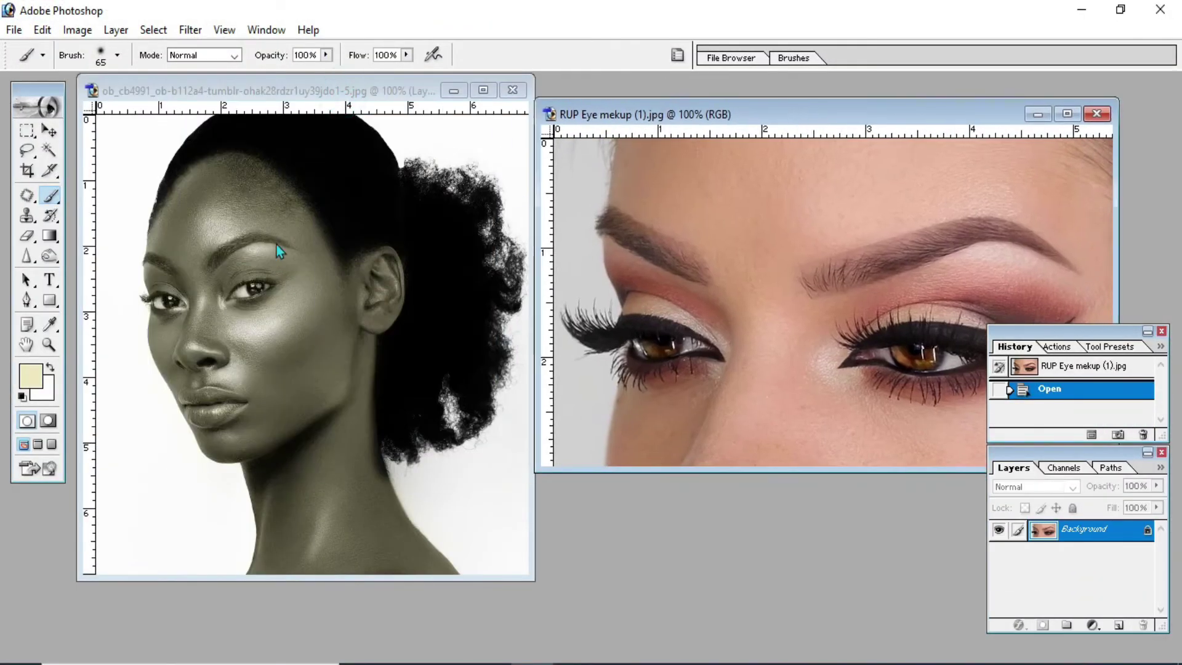
left_click(52, 325)
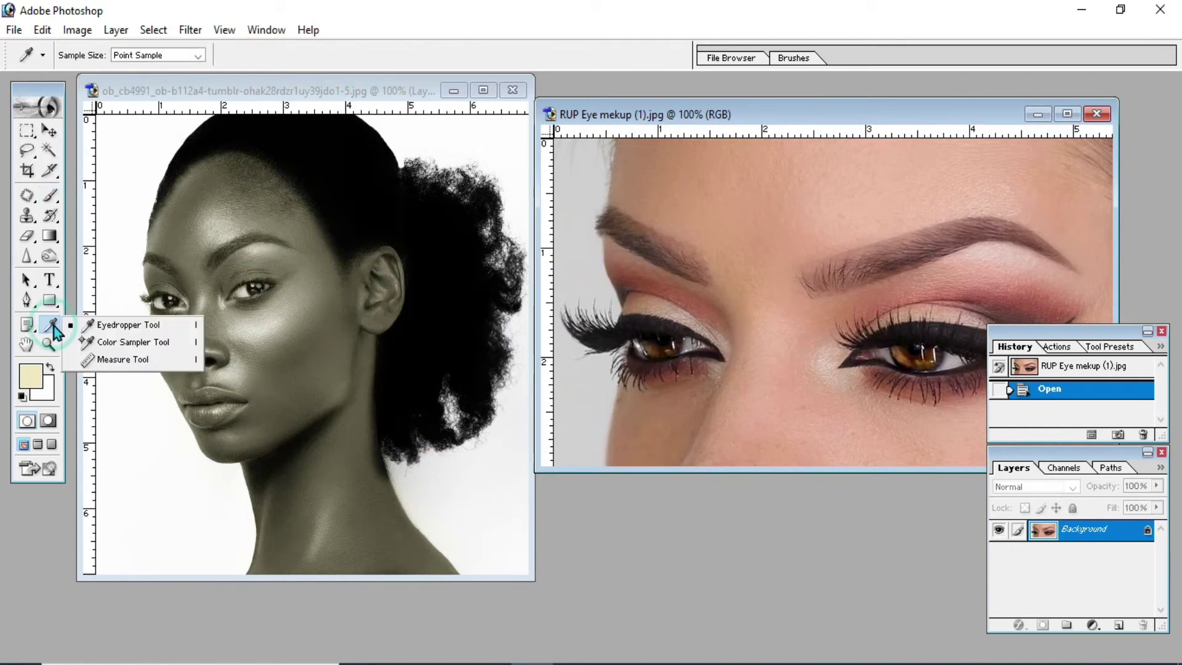
Sample a warm tan skin tone from the eye photo, then maximize the portrait
left_click(143, 326)
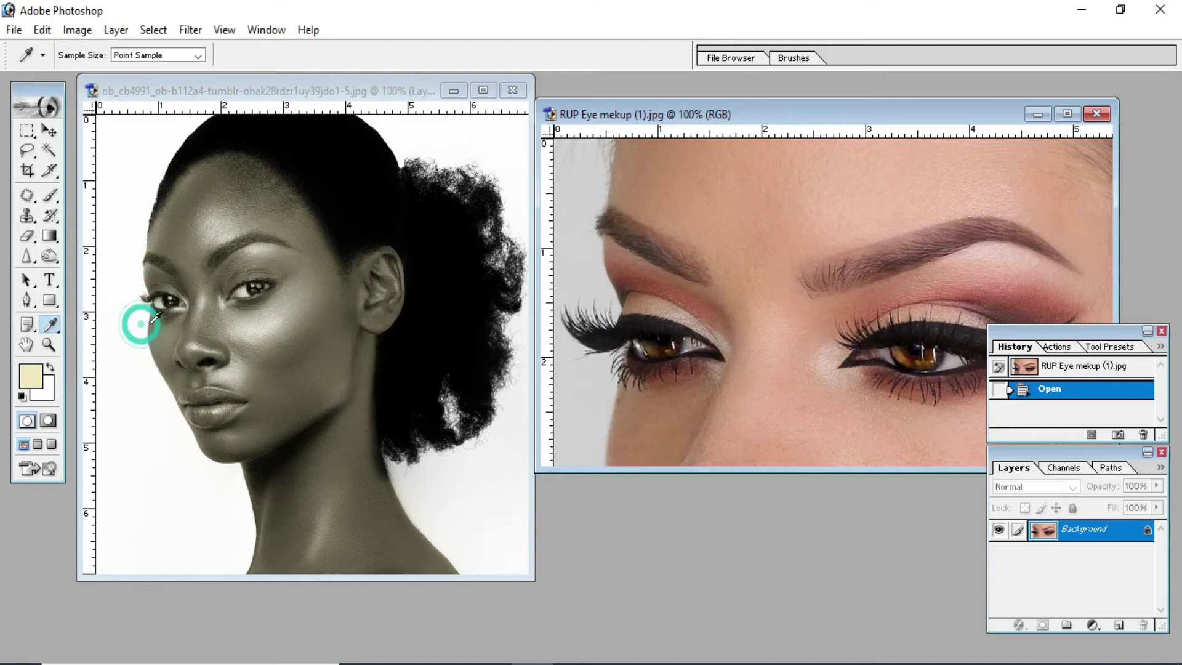
left_click(760, 241)
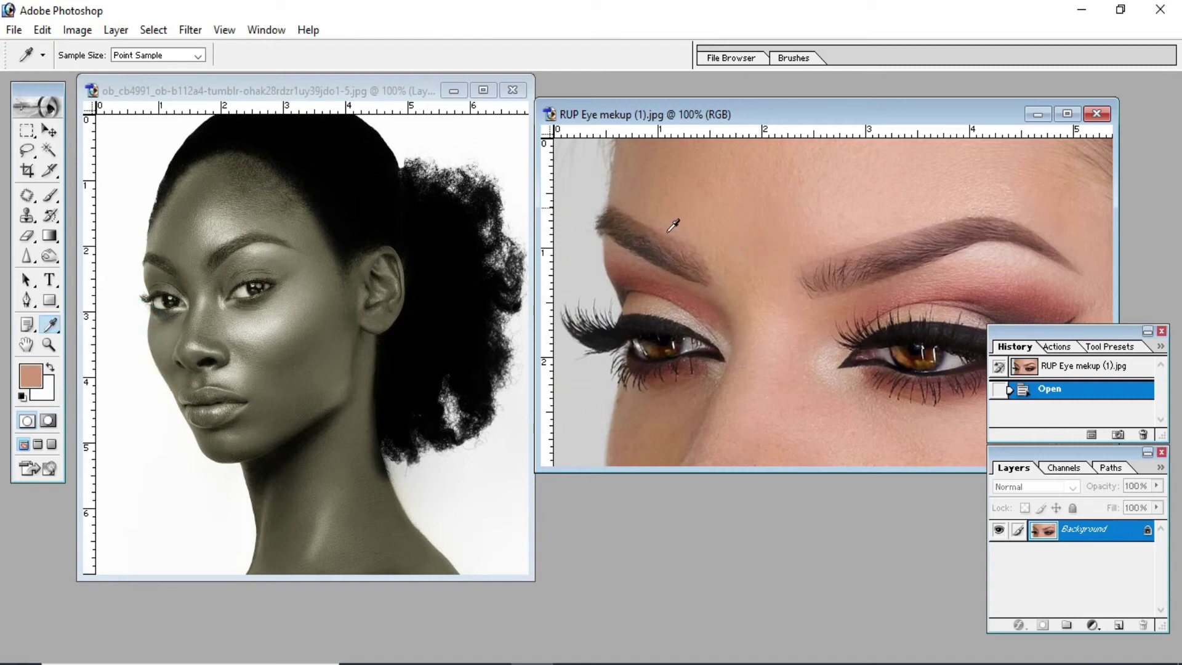
left_click(483, 91)
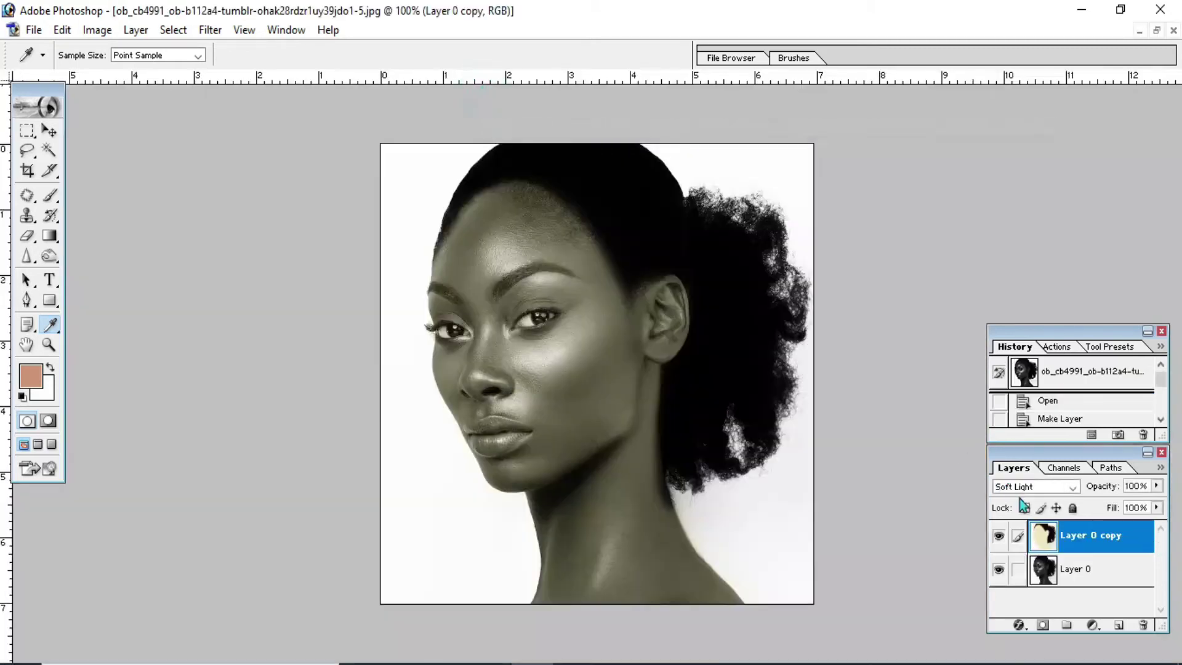
Duplicate the soft-light layer into Layer 0 copy 2 and make it active
key("ctrl+j")
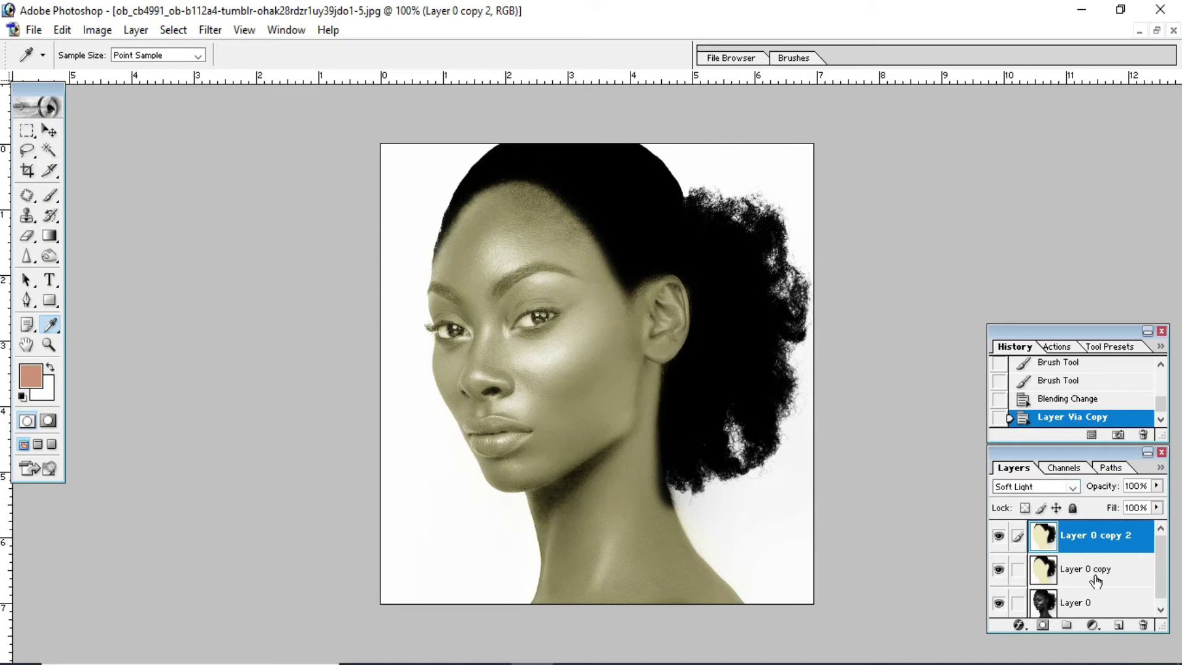
left_click(1084, 576)
left_click(1088, 539)
Brush the tan skin tone over forehead, temple, cheeks, nose, jaw, eye area and neck
left_click(52, 196)
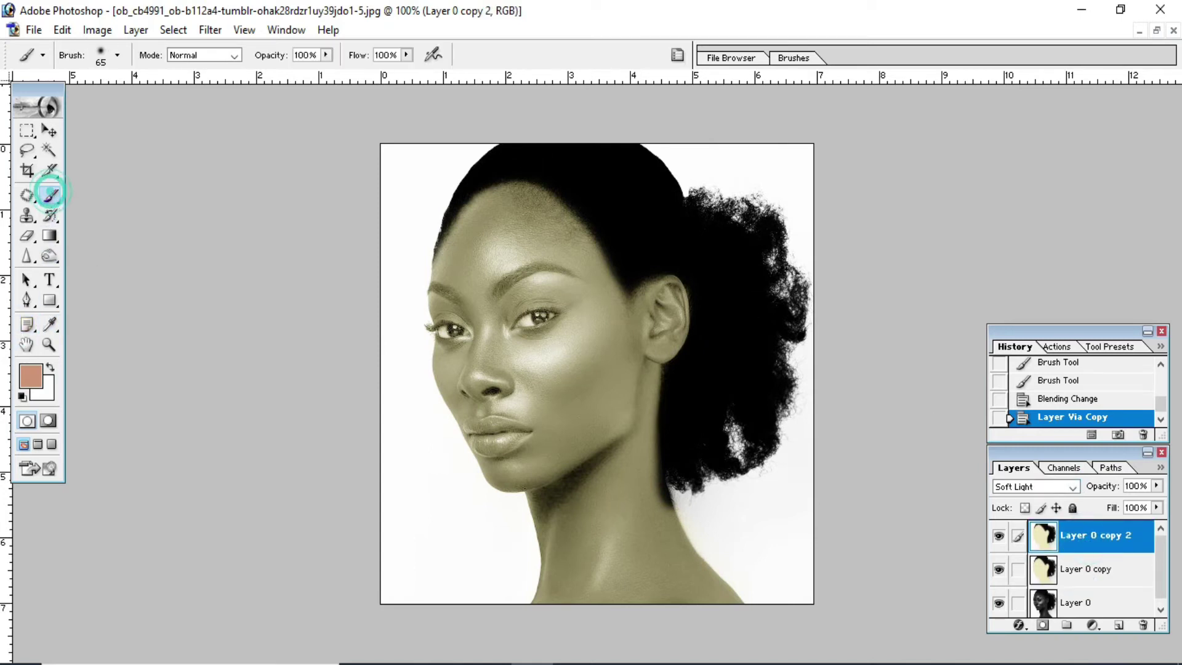
mouse_move(490, 208)
left_mouse_down()
mouse_move(537, 224)
mouse_move(604, 318)
left_mouse_up()
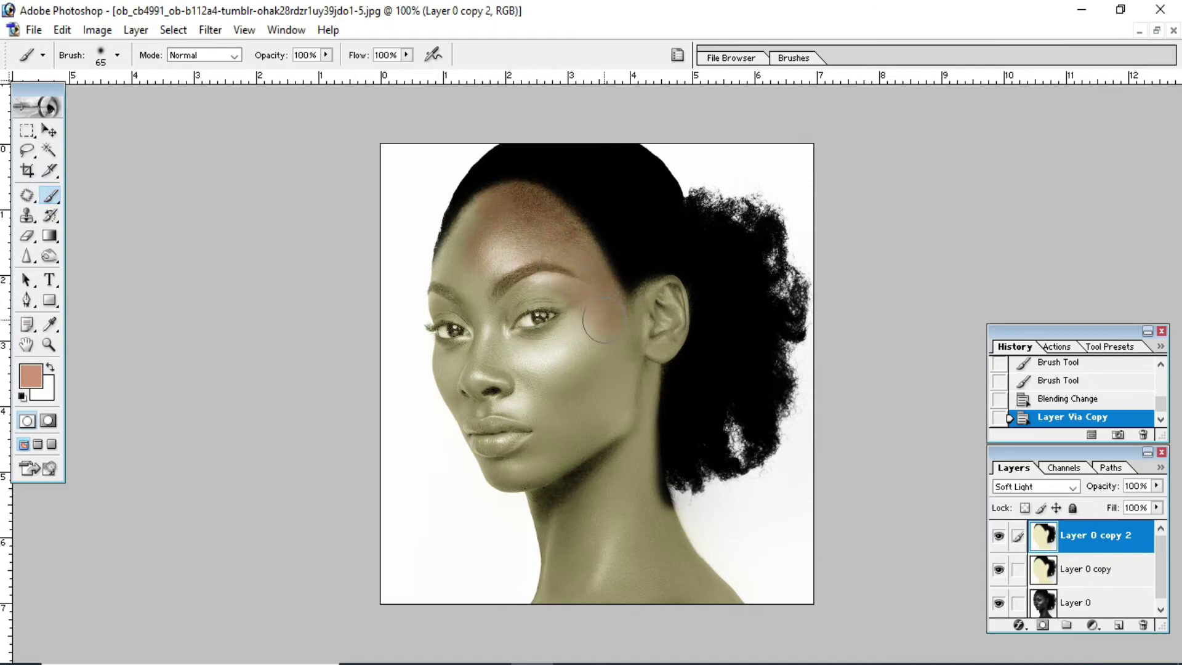
mouse_move(490, 214)
left_mouse_down()
mouse_move(480, 249)
mouse_move(630, 333)
mouse_move(493, 394)
mouse_move(727, 602)
mouse_move(574, 499)
left_mouse_up()
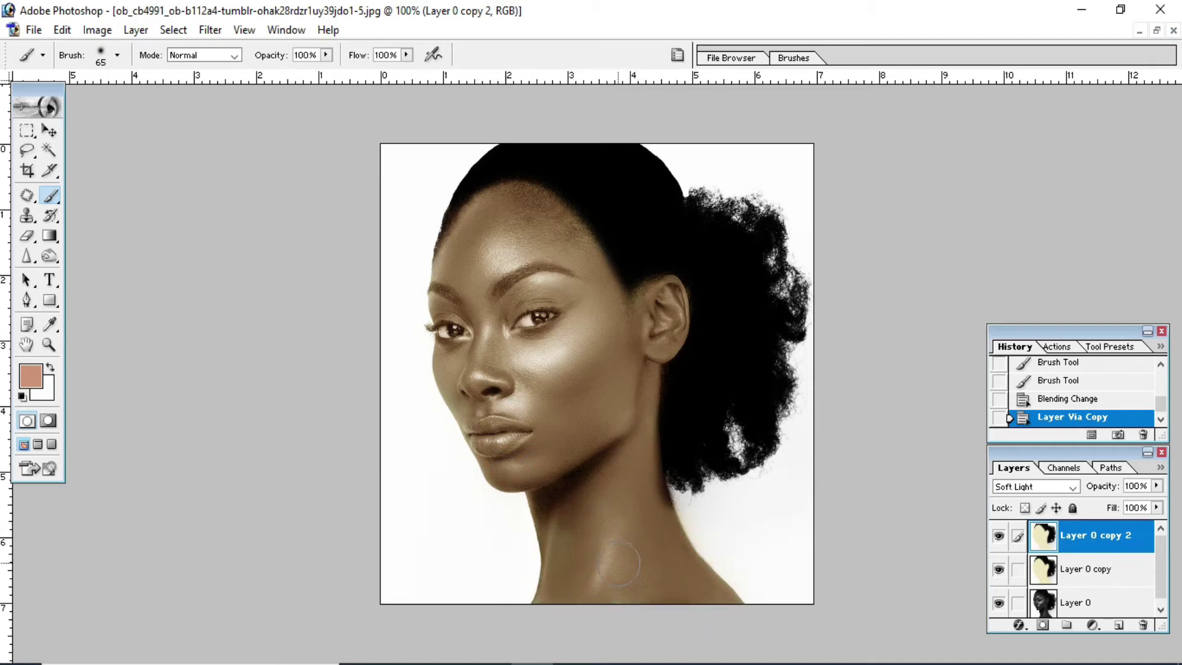
left_click_drag(491, 319, 636, 510)
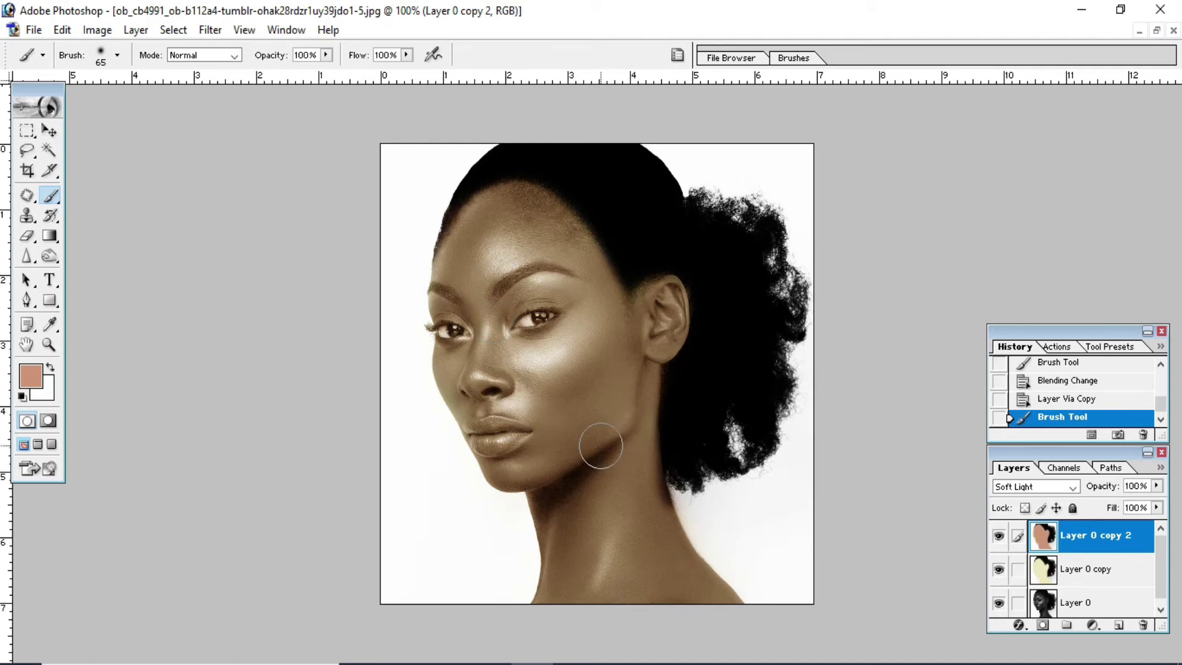
left_click_drag(581, 311, 480, 327)
left_click_drag(670, 599, 749, 620)
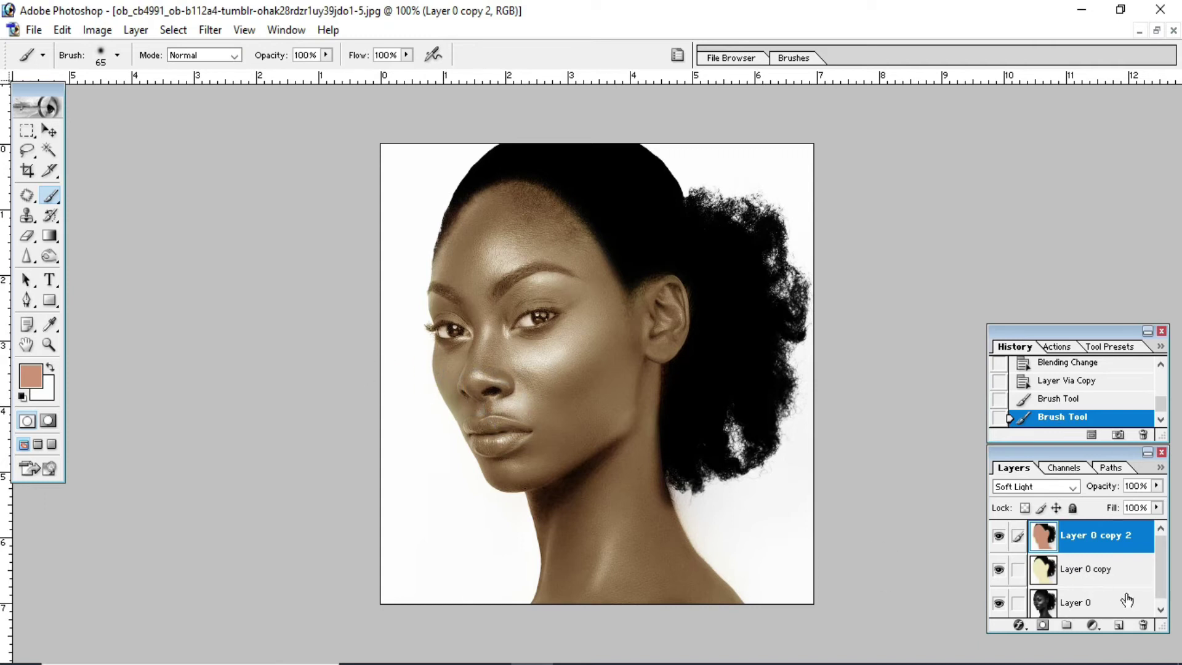
Hide and reshow Layer 0 copy and Layer 0 copy 2 to compare with the original
left_click(1108, 582)
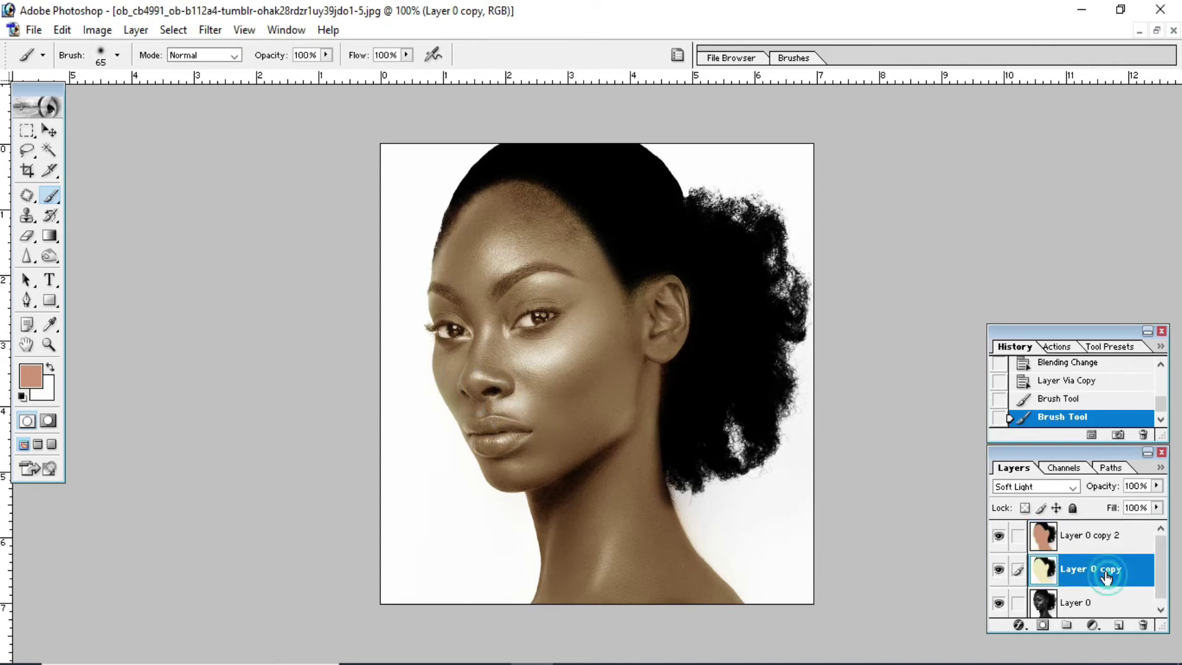
left_click(1073, 607)
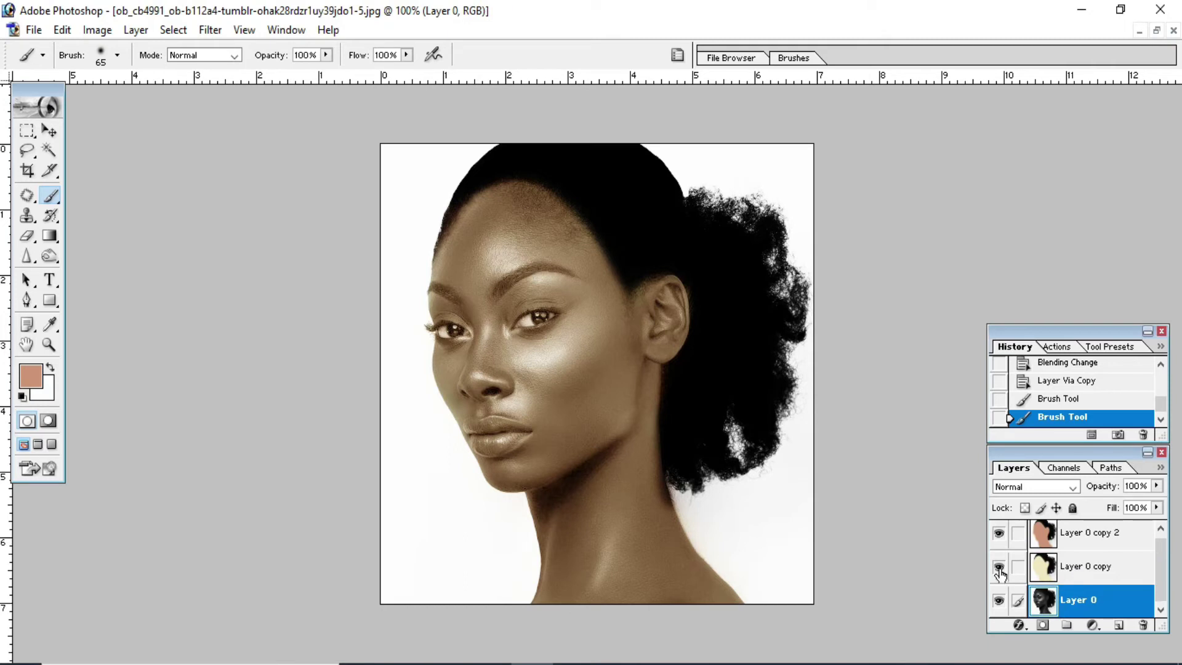
left_click(999, 567)
left_click(998, 534)
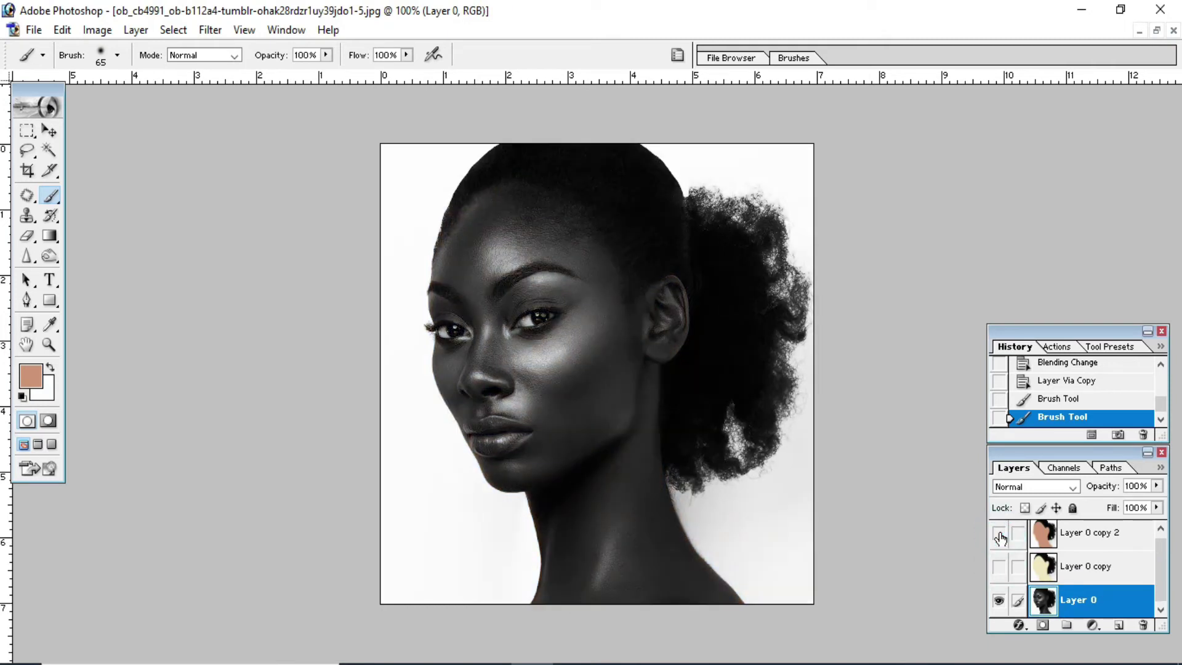
left_click(999, 533)
left_click(999, 567)
Delete Layer 0 copy and Layer 0 copy 2, confirming each deletion
right_click(1109, 570)
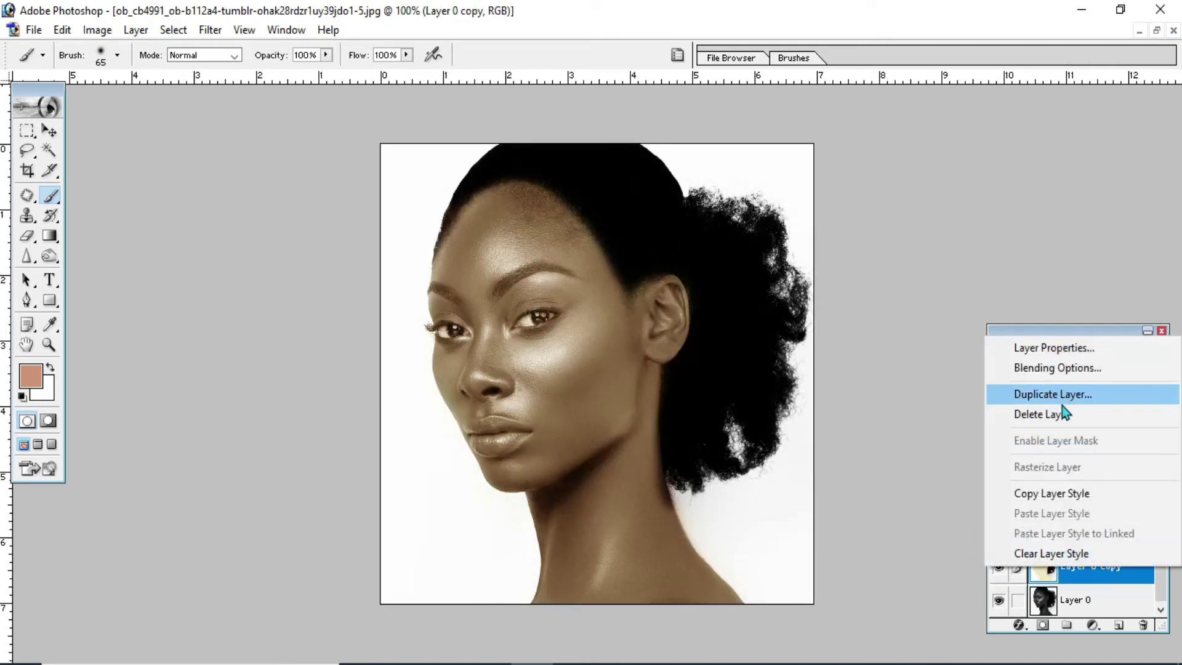
left_click(1063, 414)
left_click(568, 262)
left_click(1088, 538)
right_click(1088, 538)
left_click(1028, 384)
left_click(560, 268)
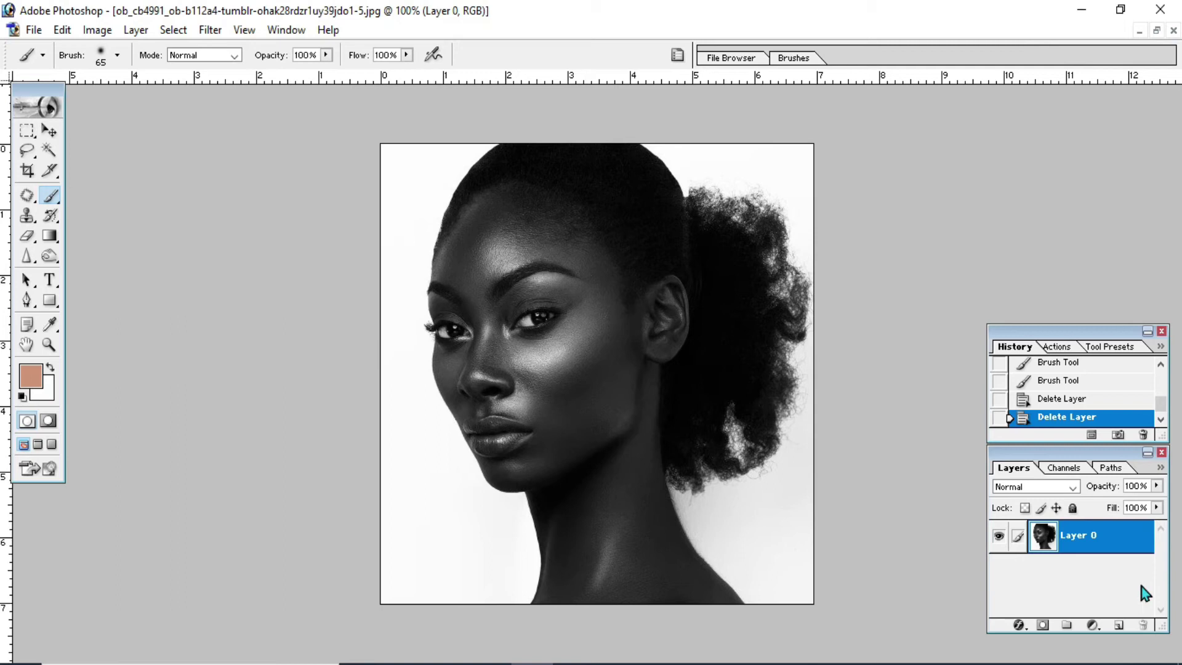
Paint peach over the face and neck on a Layer 0 copy, blend it as Overlay, then reselect Layer 0
key("ctrl+j")
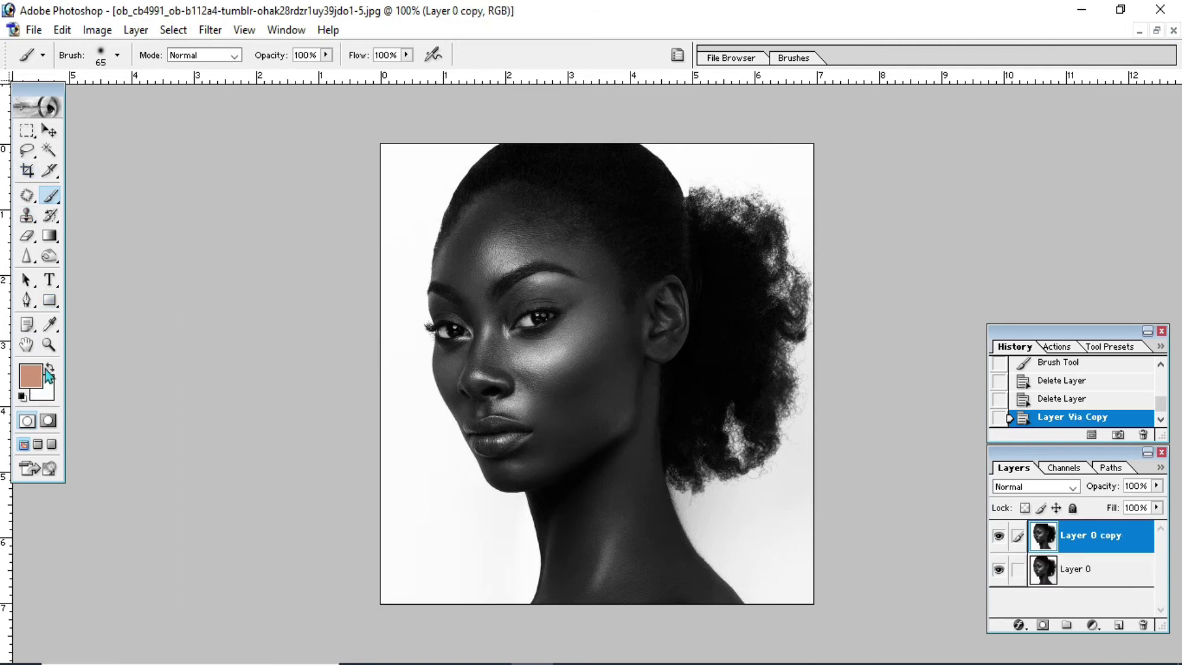
left_click_drag(500, 205, 583, 265)
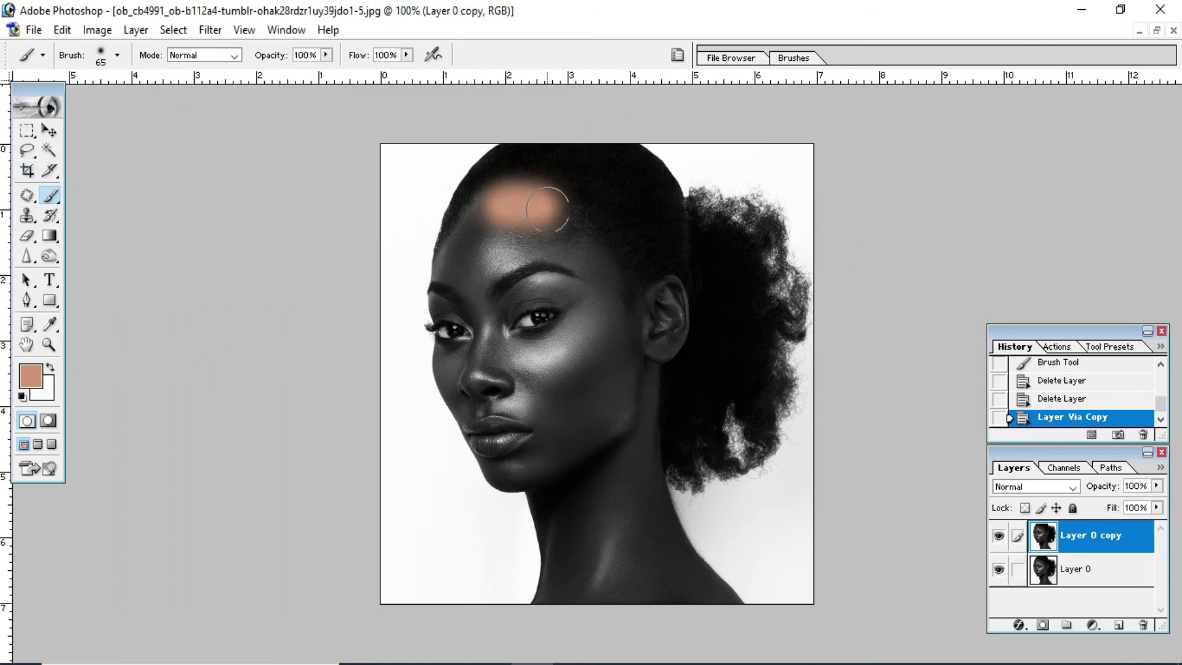
mouse_move(583, 265)
left_mouse_down()
mouse_move(445, 294)
mouse_move(555, 284)
mouse_move(463, 410)
mouse_move(644, 480)
mouse_move(544, 525)
mouse_move(713, 615)
mouse_move(626, 454)
mouse_move(669, 289)
mouse_move(580, 272)
left_mouse_up()
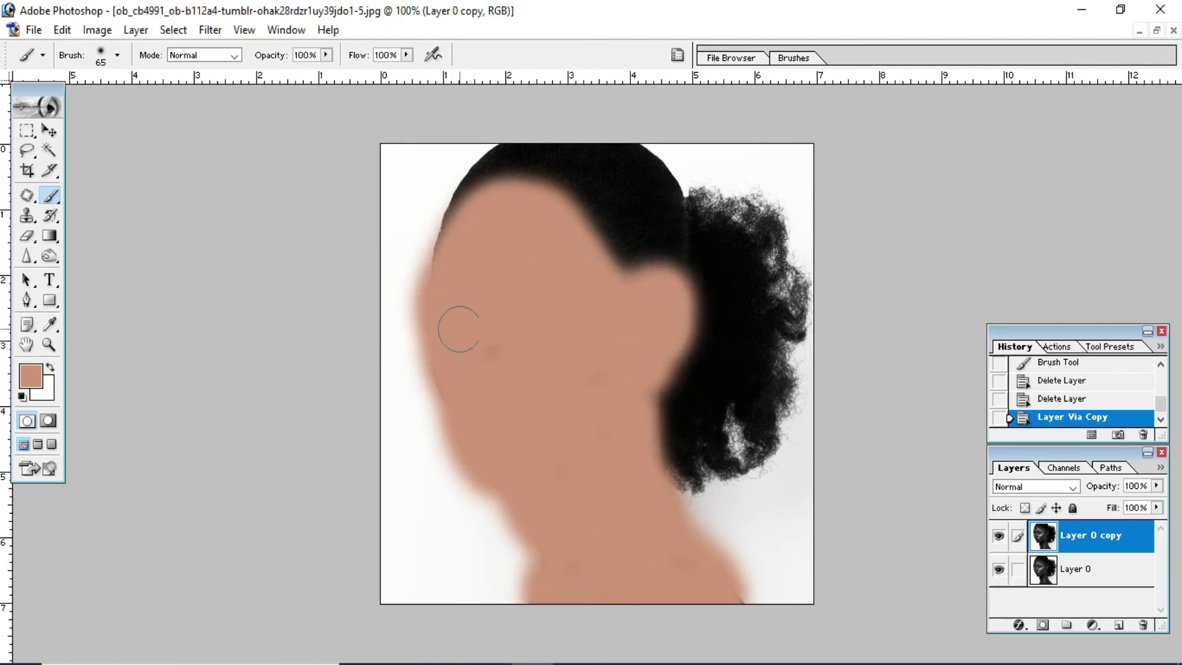
left_click_drag(621, 607, 622, 603)
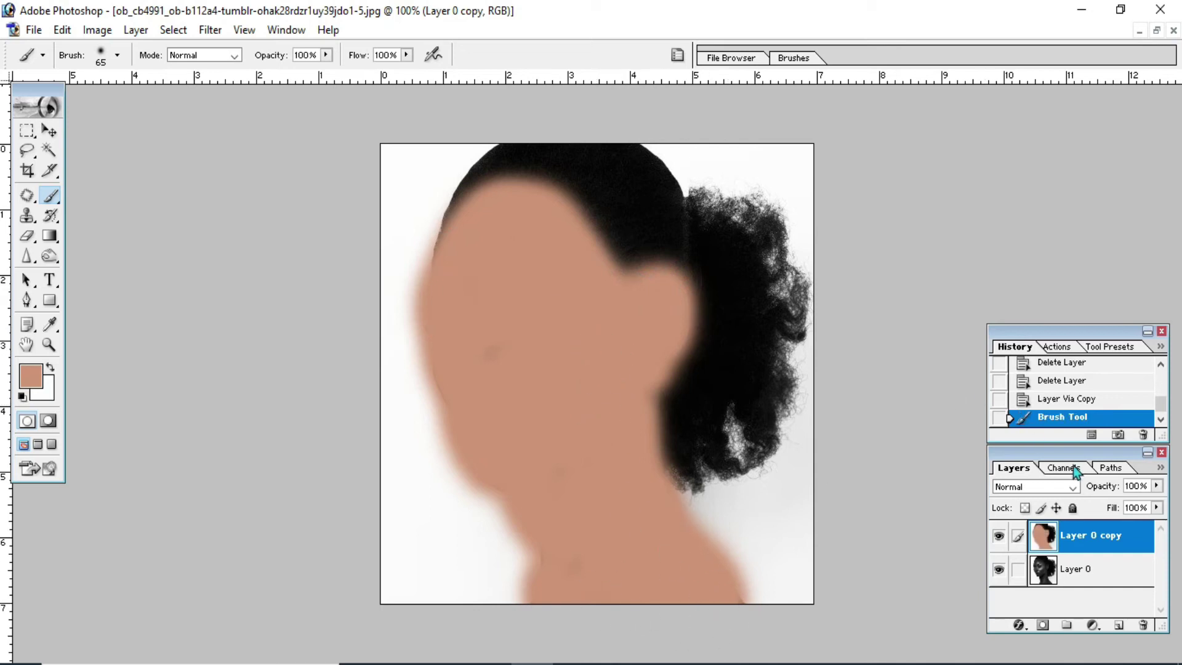
left_click(1075, 489)
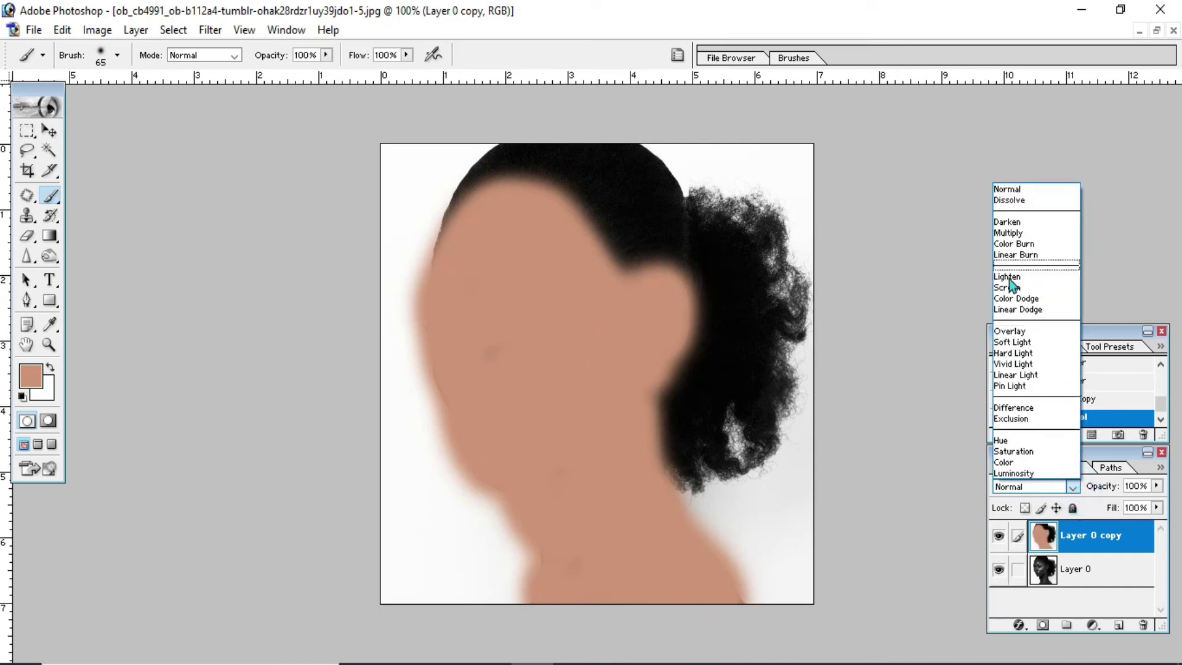
left_click(1055, 332)
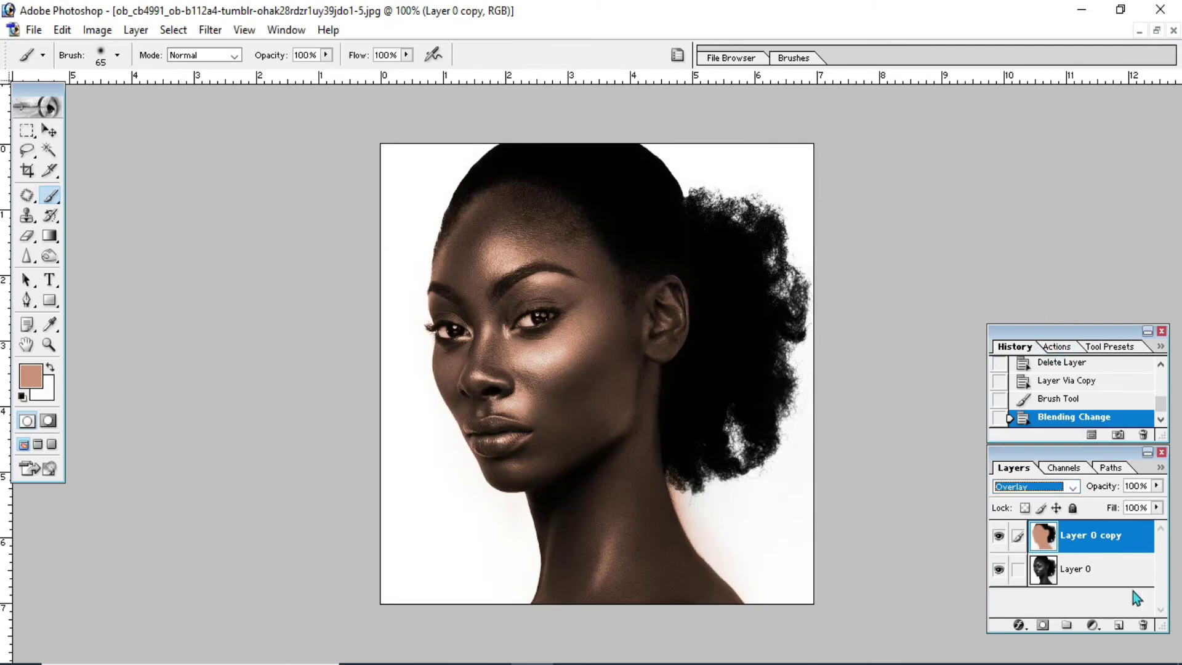
left_click(1096, 571)
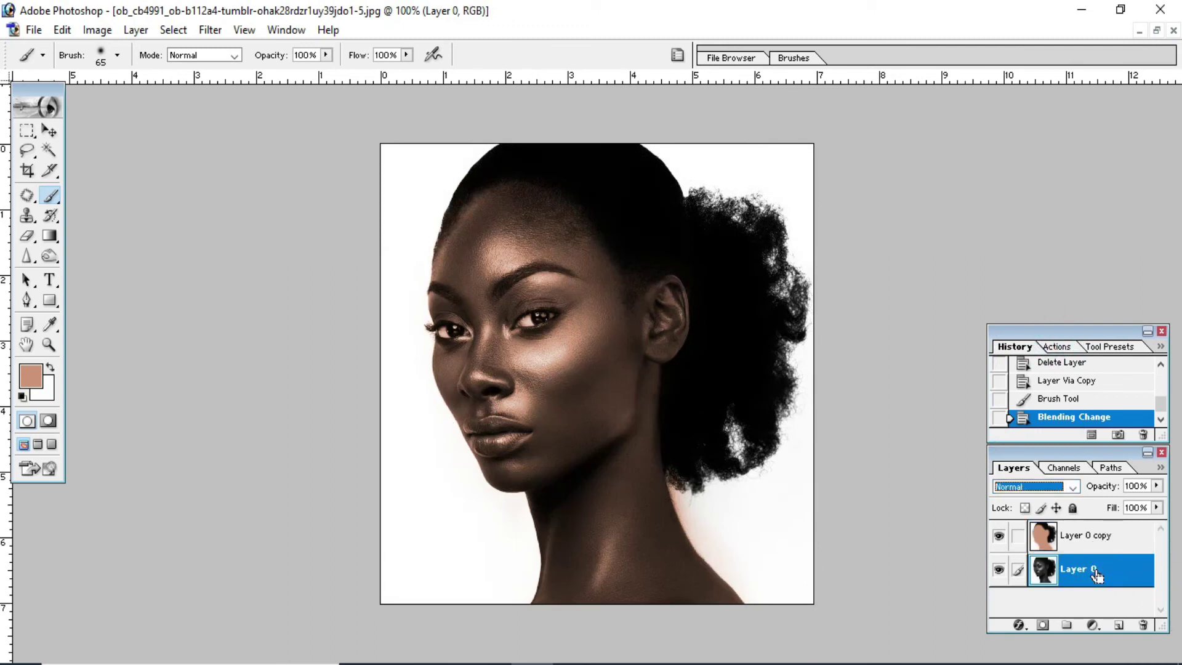
Paint peach over forehead, chin and neck on a new Layer 0 copy and blend it as Soft Light
key("ctrl+j")
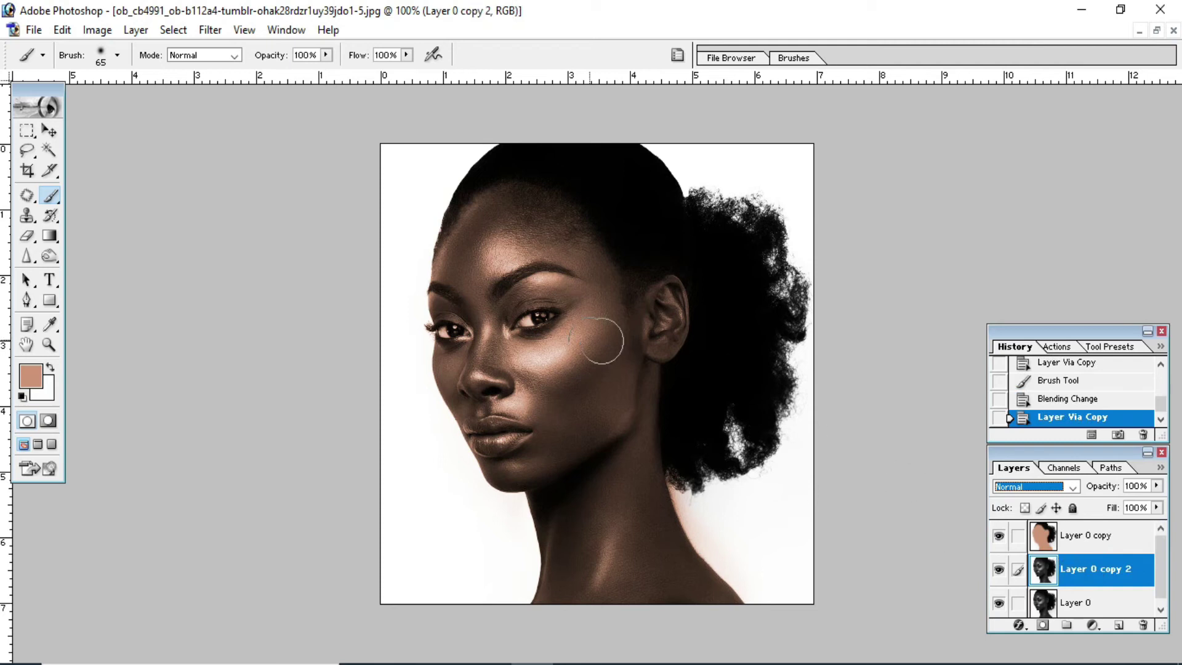
mouse_move(485, 268)
left_mouse_down()
mouse_move(593, 281)
mouse_move(529, 337)
mouse_move(441, 322)
mouse_move(523, 451)
mouse_move(585, 423)
mouse_move(638, 359)
mouse_move(633, 422)
mouse_move(692, 576)
mouse_move(620, 612)
mouse_move(542, 581)
mouse_move(481, 457)
mouse_move(612, 493)
mouse_move(623, 528)
mouse_move(577, 589)
mouse_move(676, 560)
left_mouse_up()
mouse_move(568, 409)
left_mouse_down()
mouse_move(454, 412)
mouse_move(441, 258)
left_mouse_up()
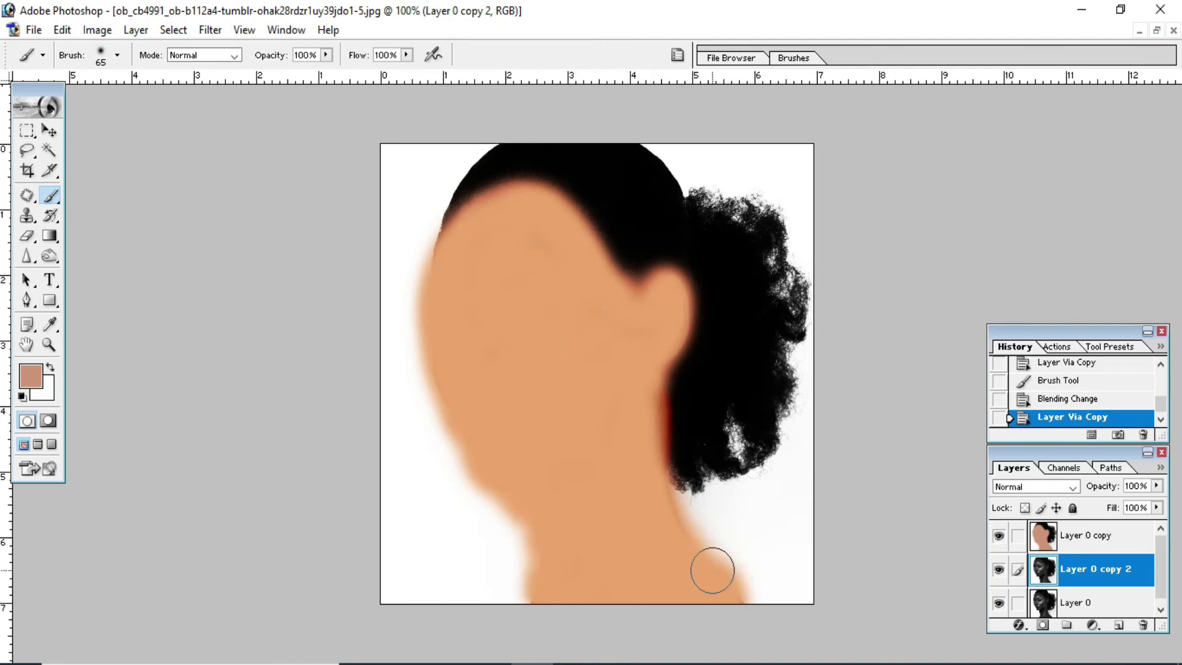
left_click_drag(712, 567, 672, 523)
left_click(1047, 486)
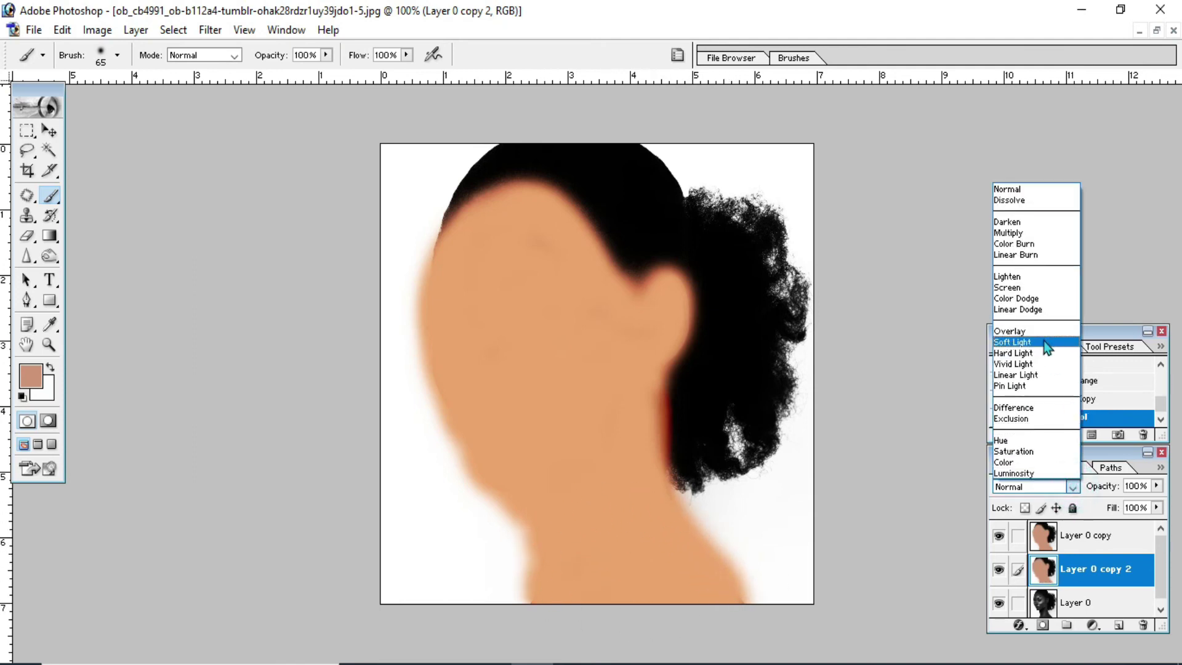
left_click(1047, 341)
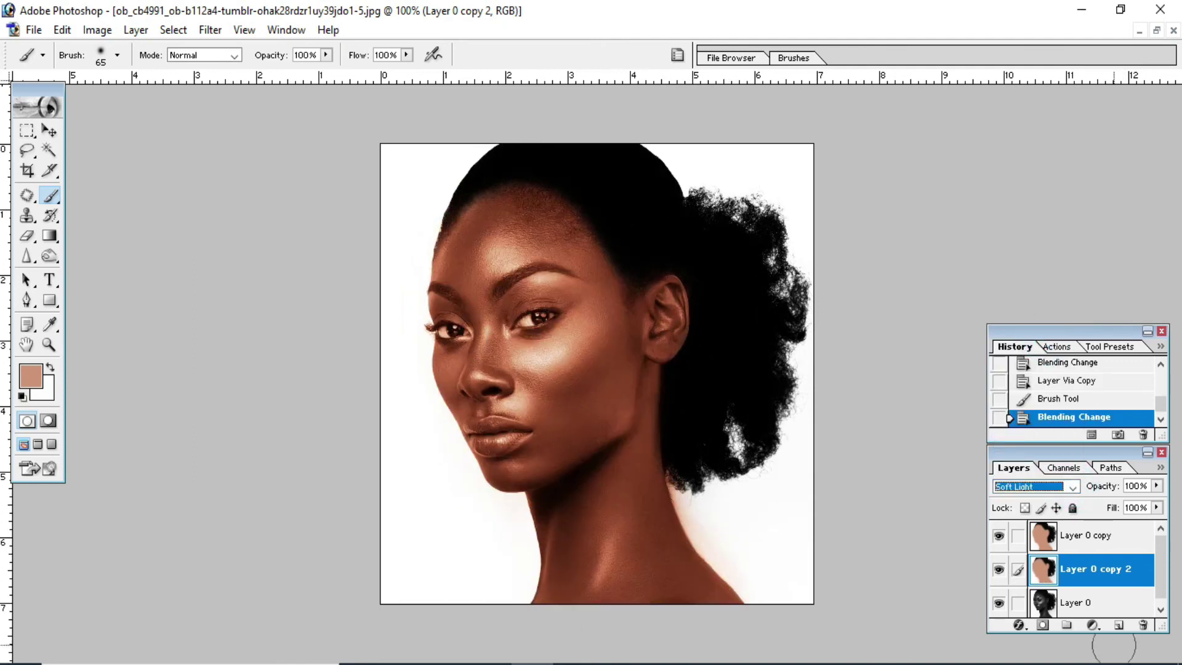
Lighten Layer 0 copy 2 by raising the Curves midpoint, then restore the document to a floating window
key("ctrl+m")
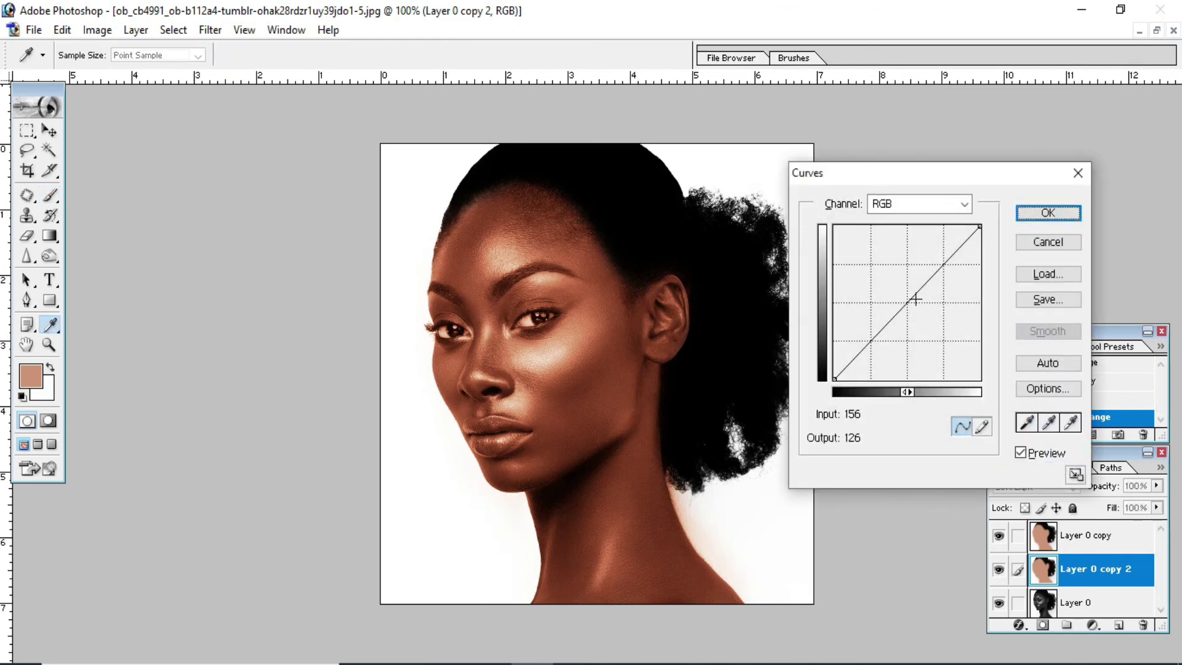
left_click_drag(916, 300, 900, 270)
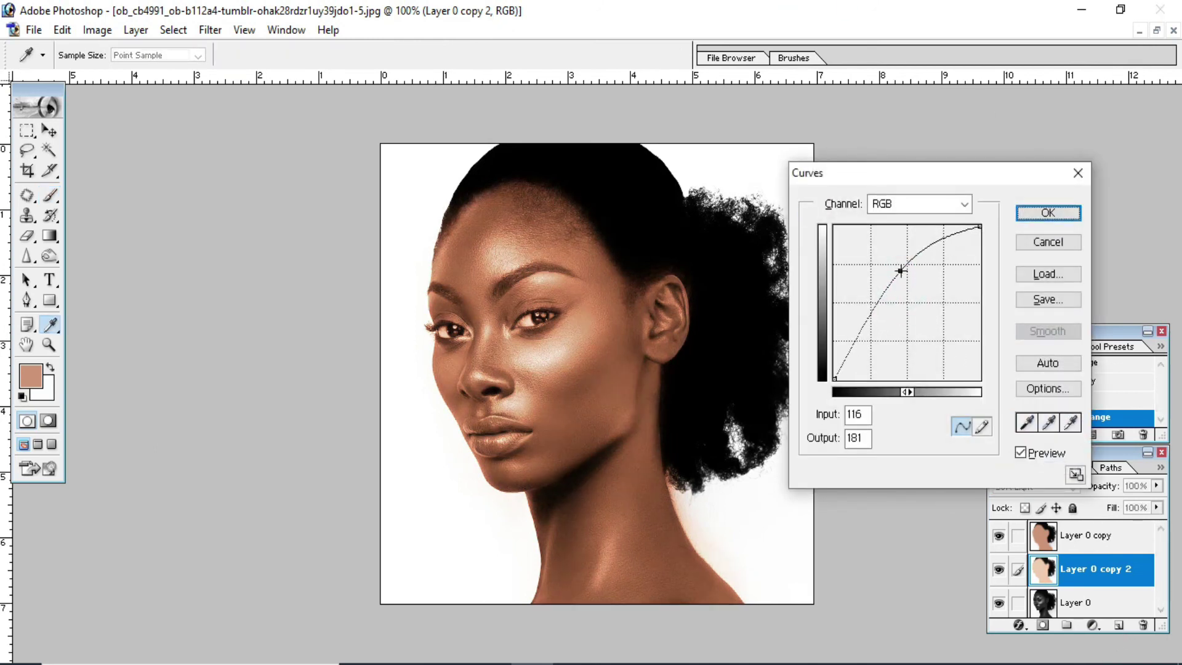
left_click(1046, 213)
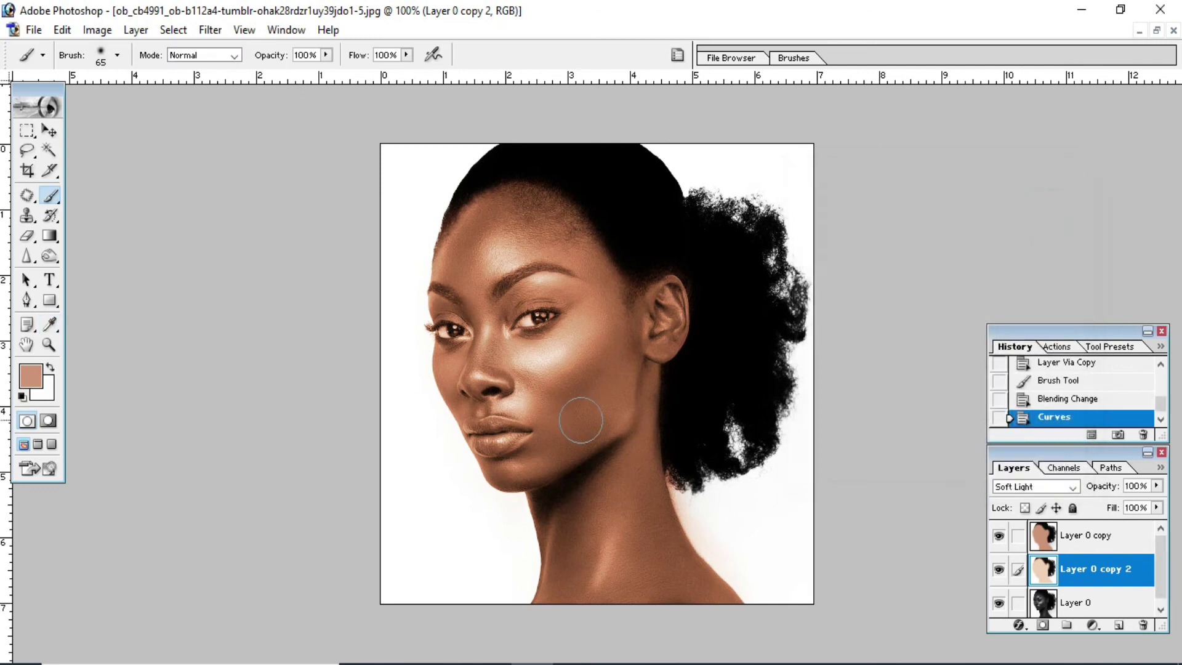
left_click(1157, 32)
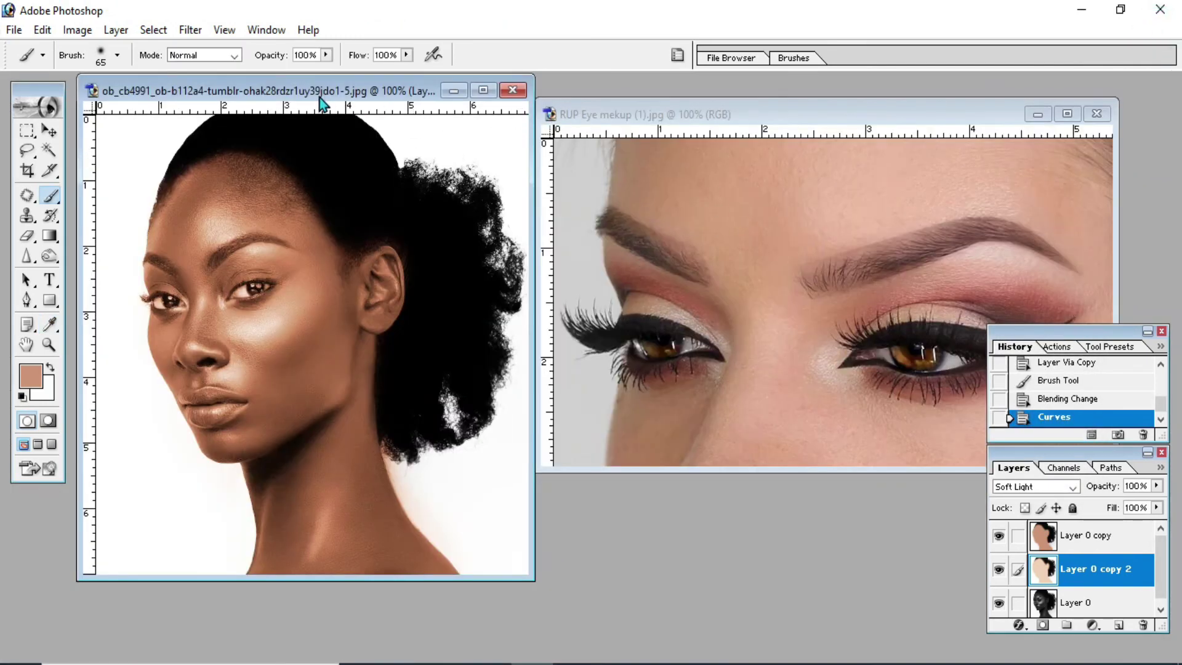
Move the colorized window right and drag ob_cb4991 from the Pic folder into Photoshop
left_click_drag(320, 98, 793, 103)
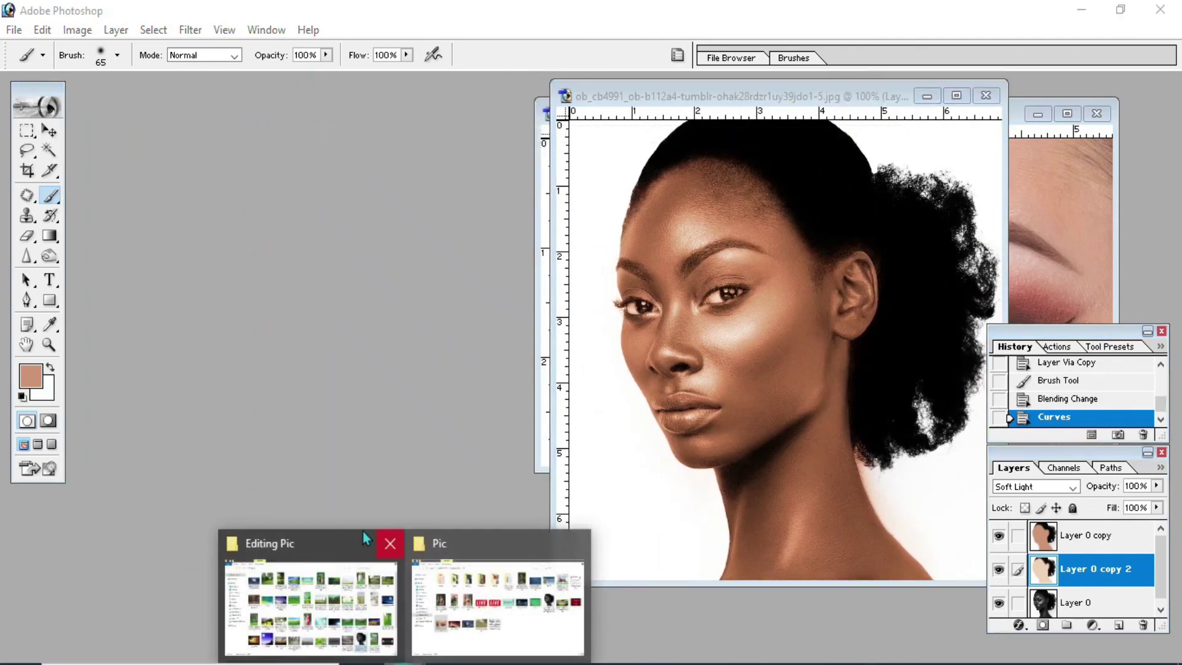
left_click(370, 596)
scroll(559, 478, "down", 2)
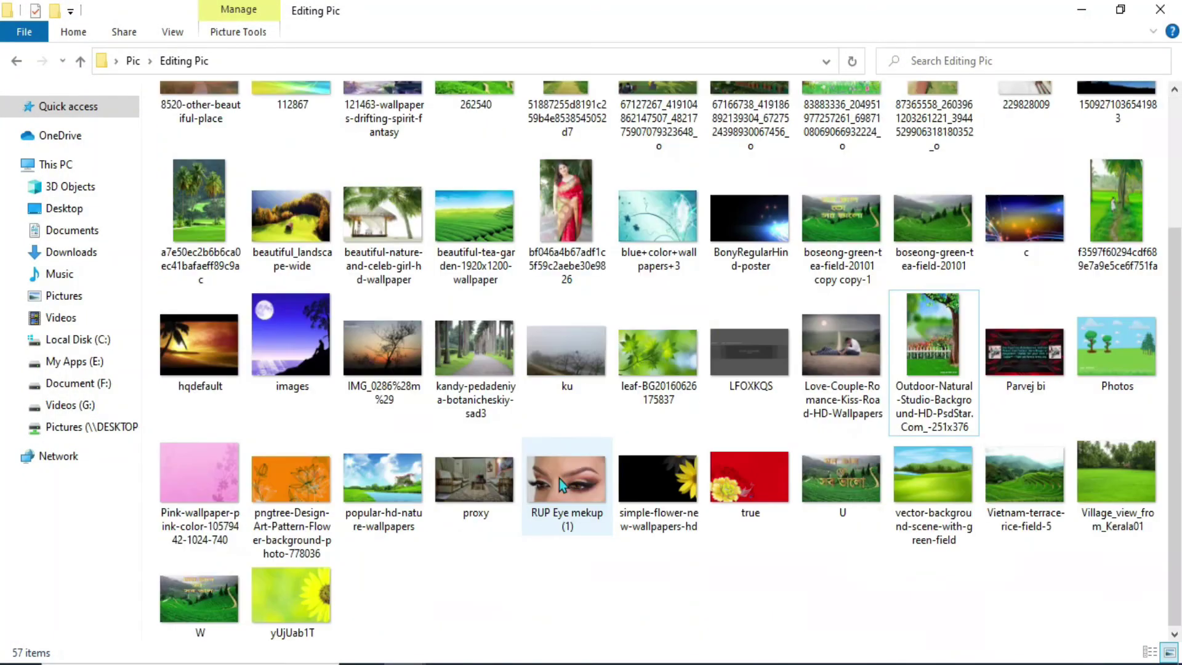
scroll(548, 488, "up", 2)
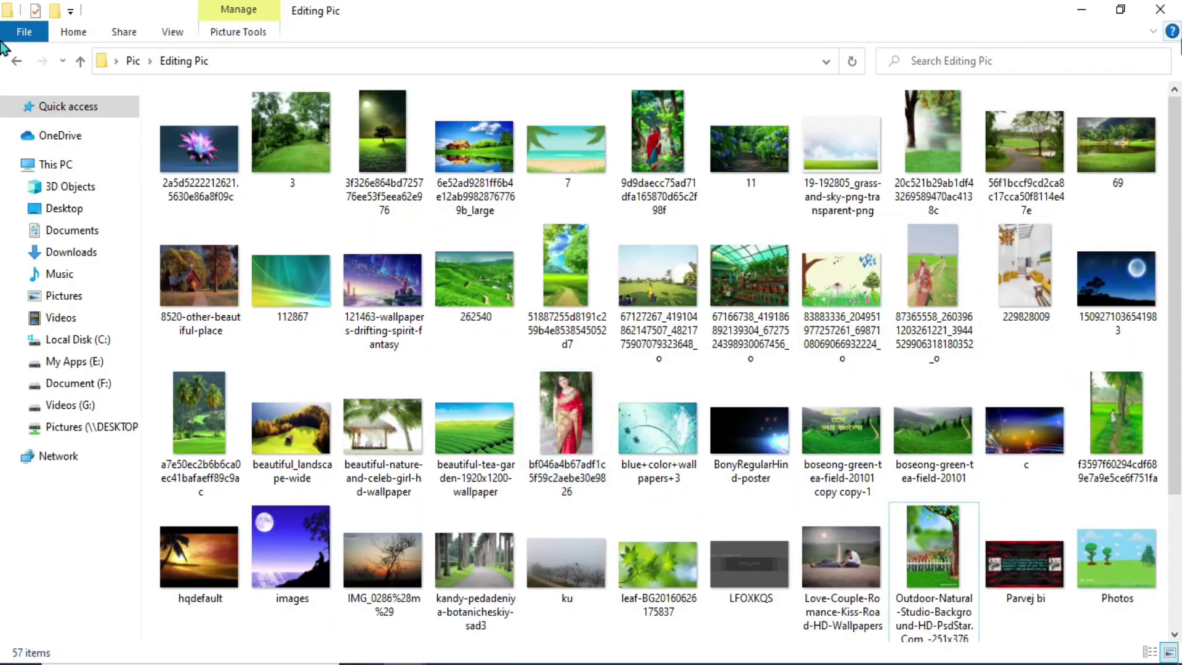
left_click(1160, 9)
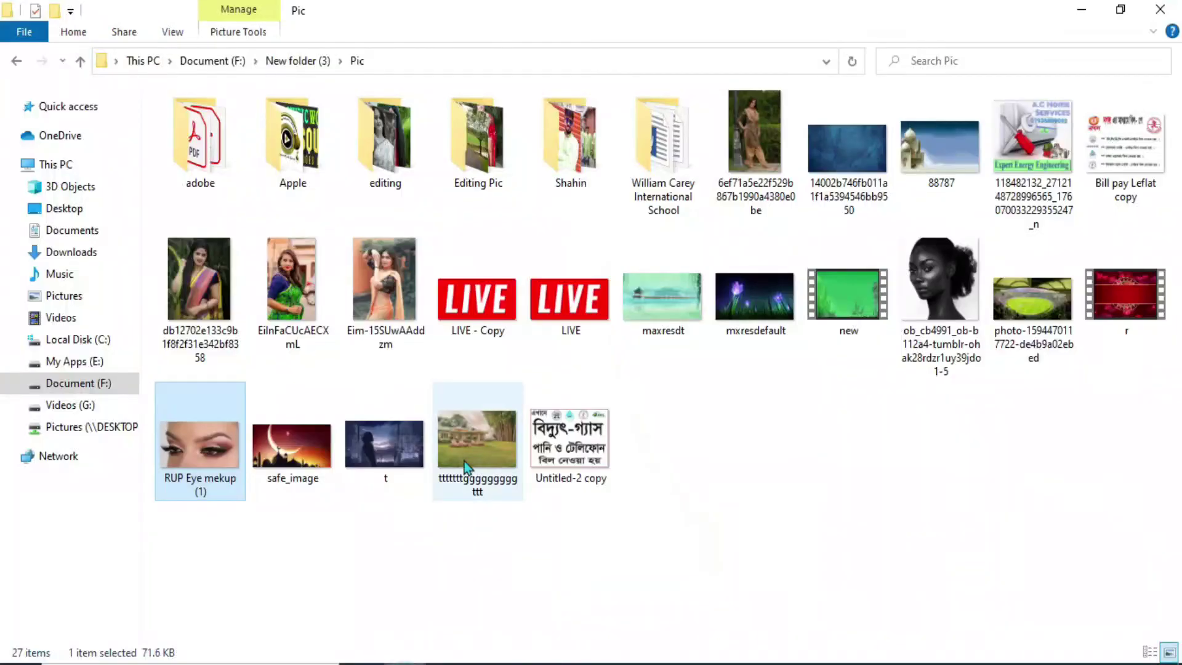
mouse_move(941, 290)
left_mouse_down()
mouse_move(701, 634)
mouse_move(367, 439)
left_mouse_up()
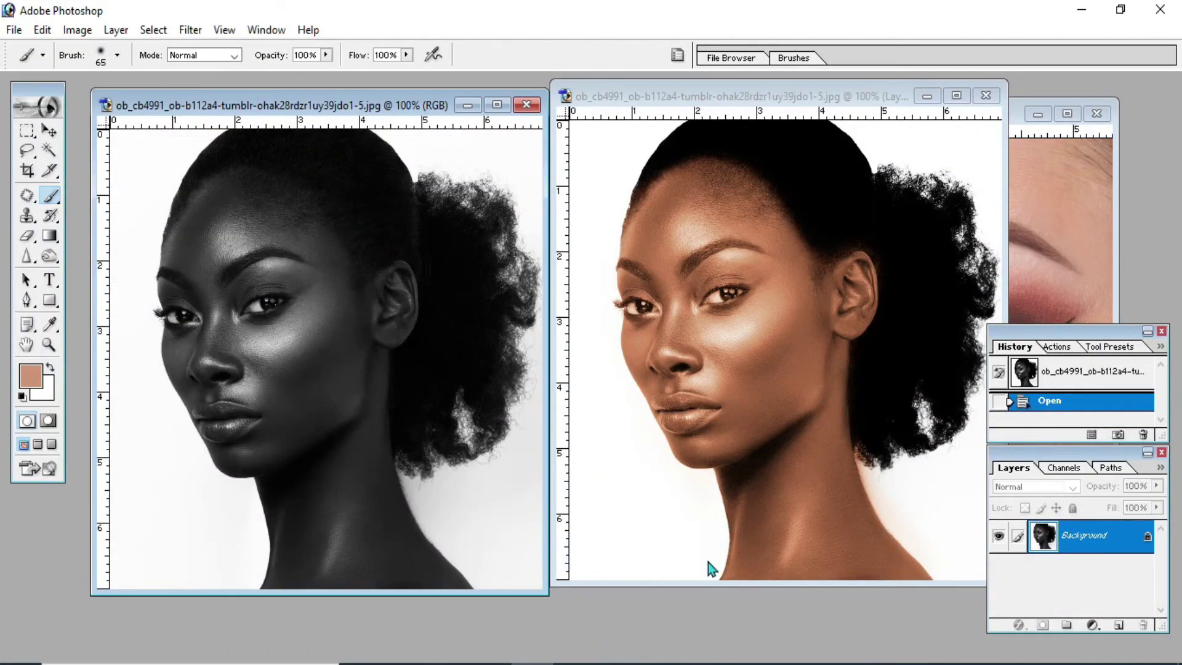
Place the original and colorized windows side by side and close the History and Layers panels
left_click_drag(387, 111, 376, 101)
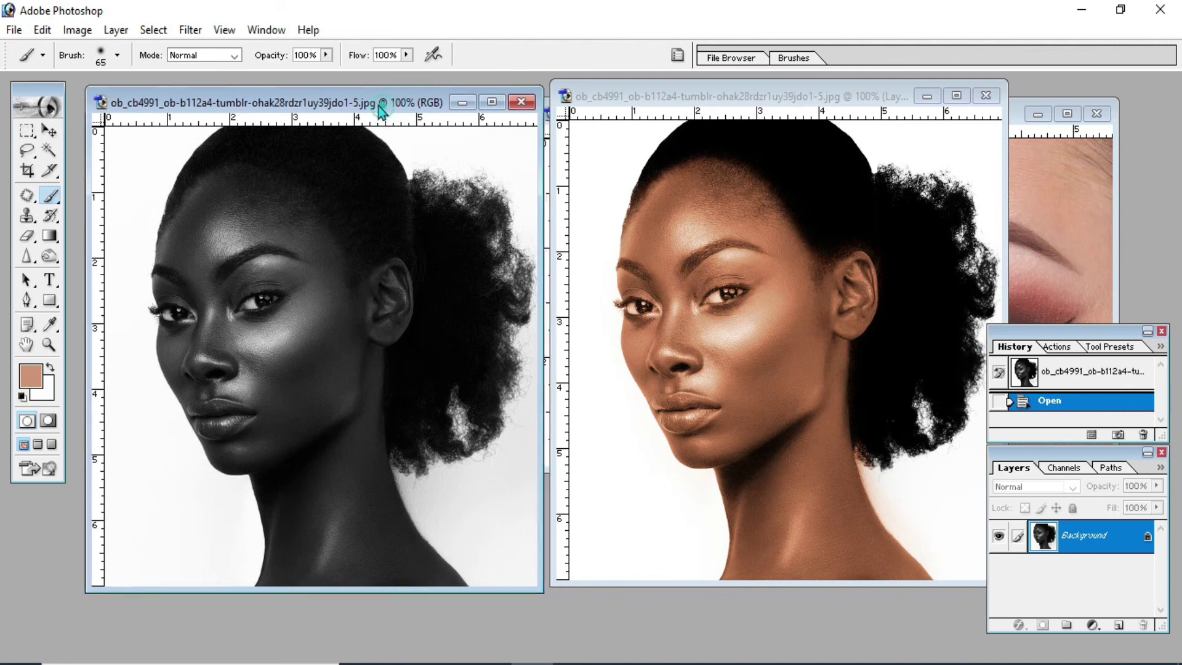
left_click(774, 102)
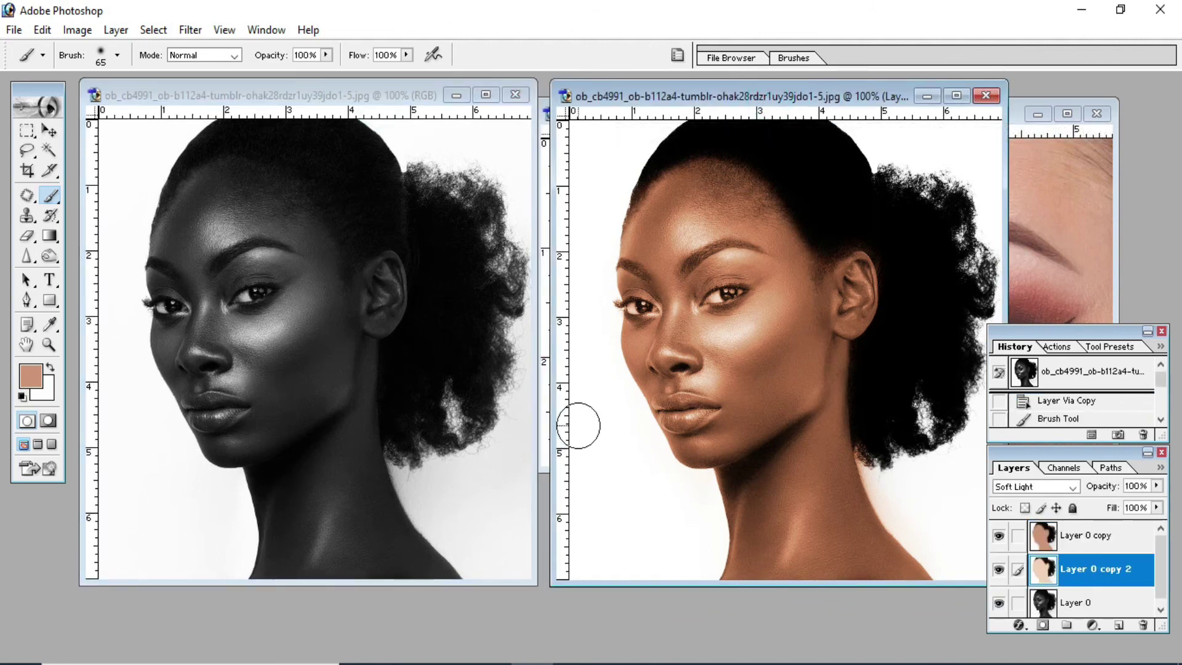
left_click(1162, 332)
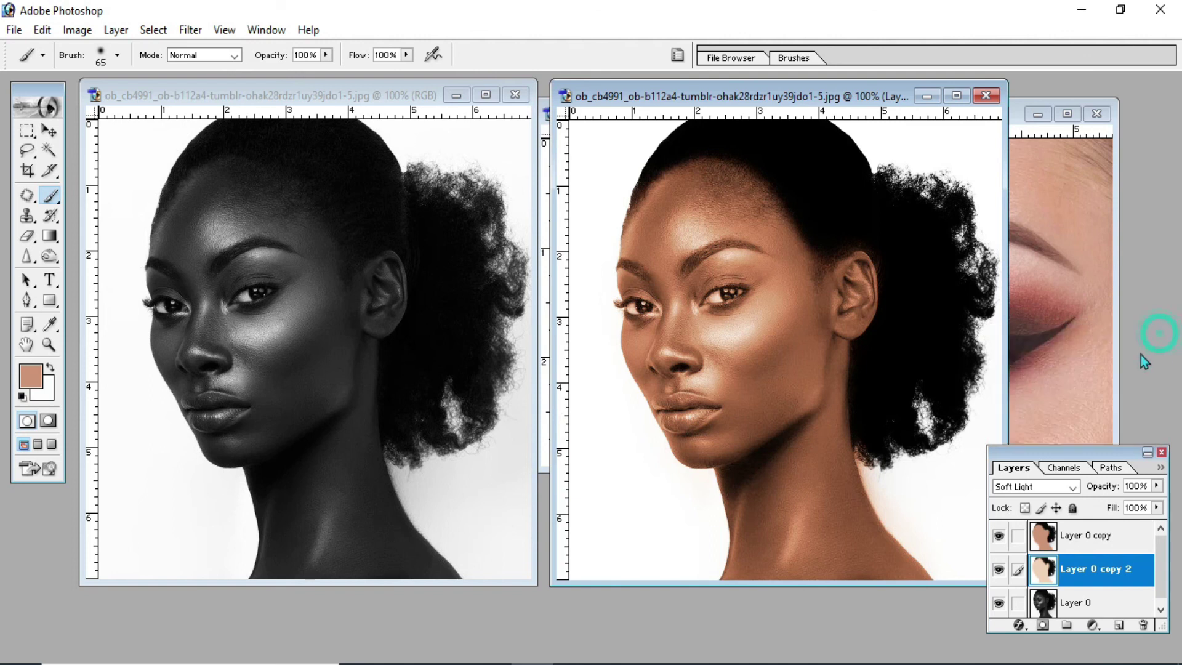
left_click(1164, 460)
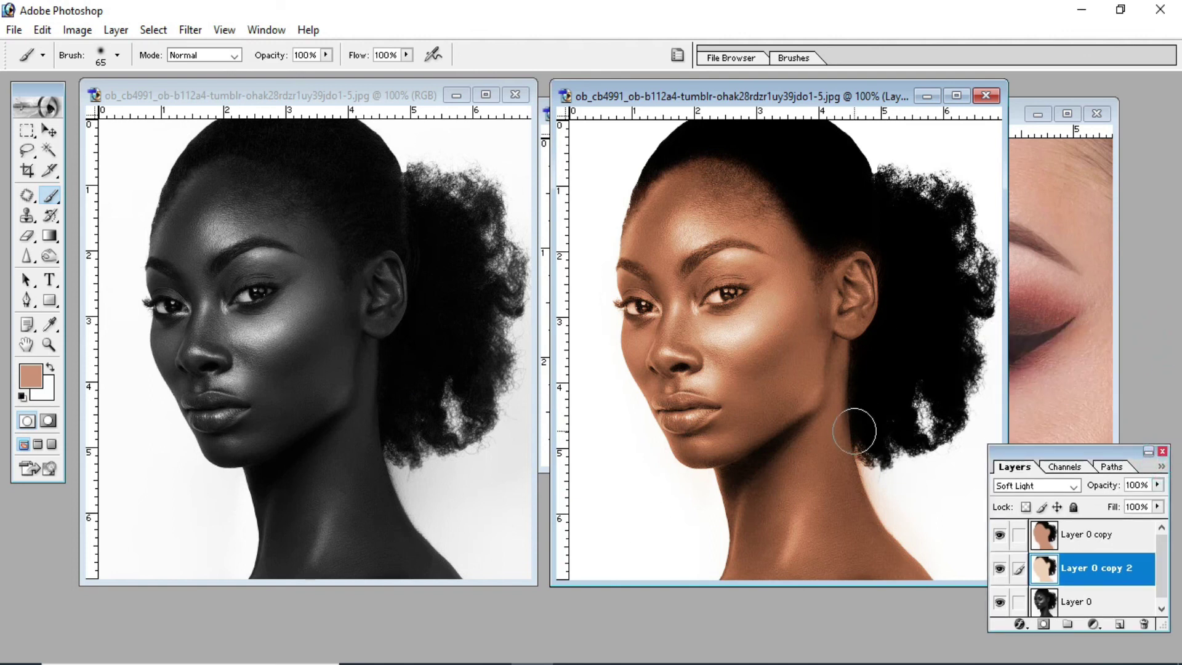
left_click(1163, 453)
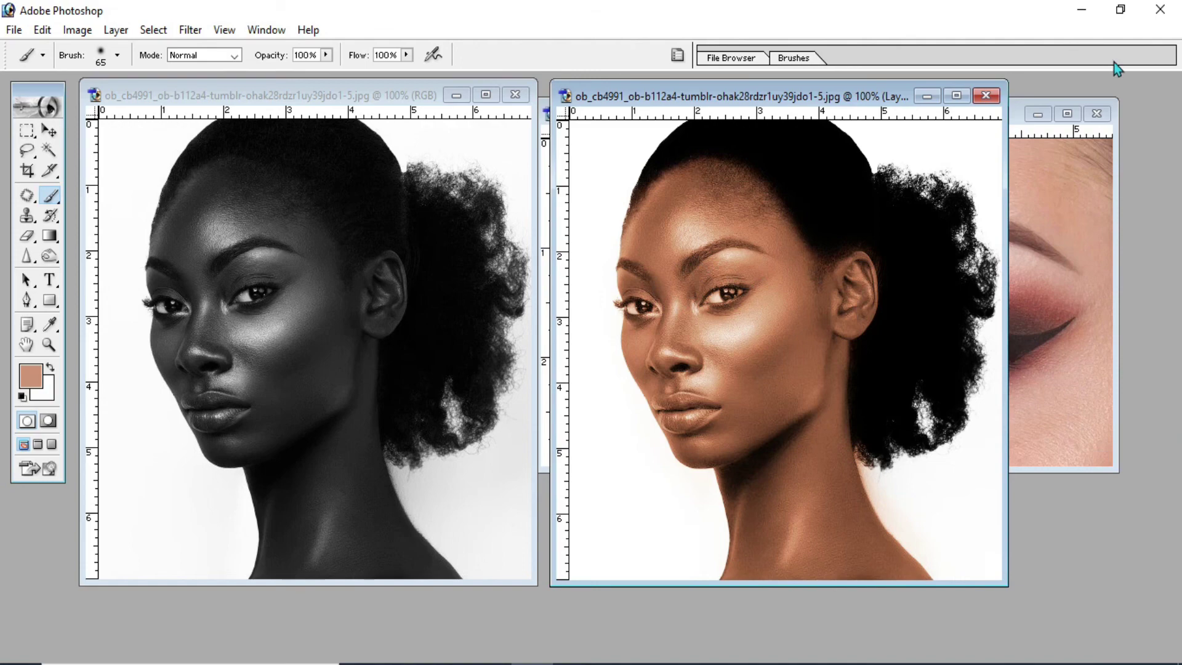